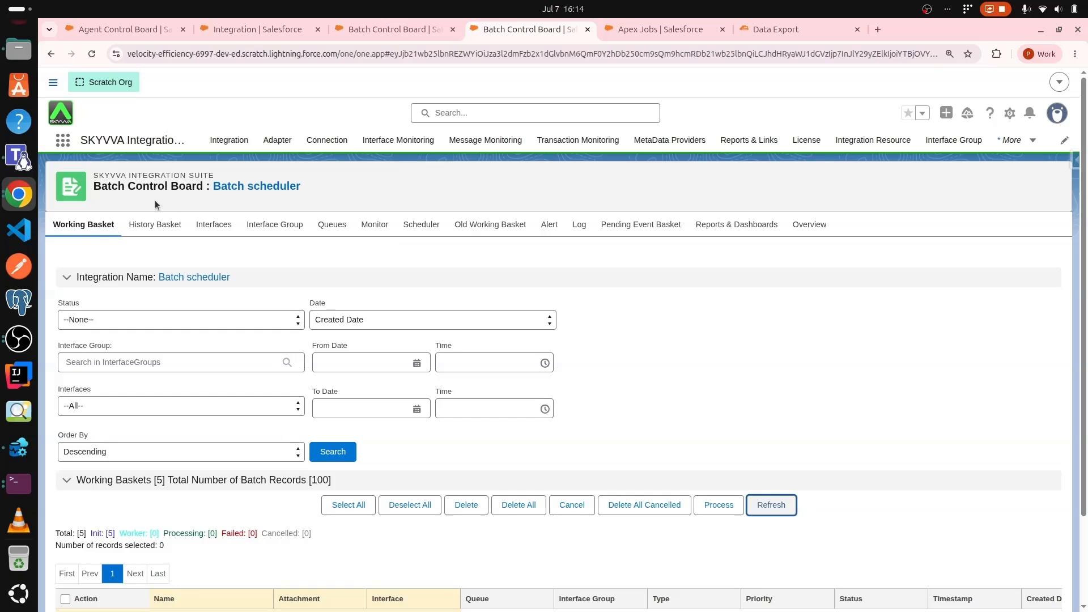
- Set the BatchProcessPerInterface scheduler of the inbound batch interface to run every 5 minutes and save it
scroll(289, 256, "down", 2)
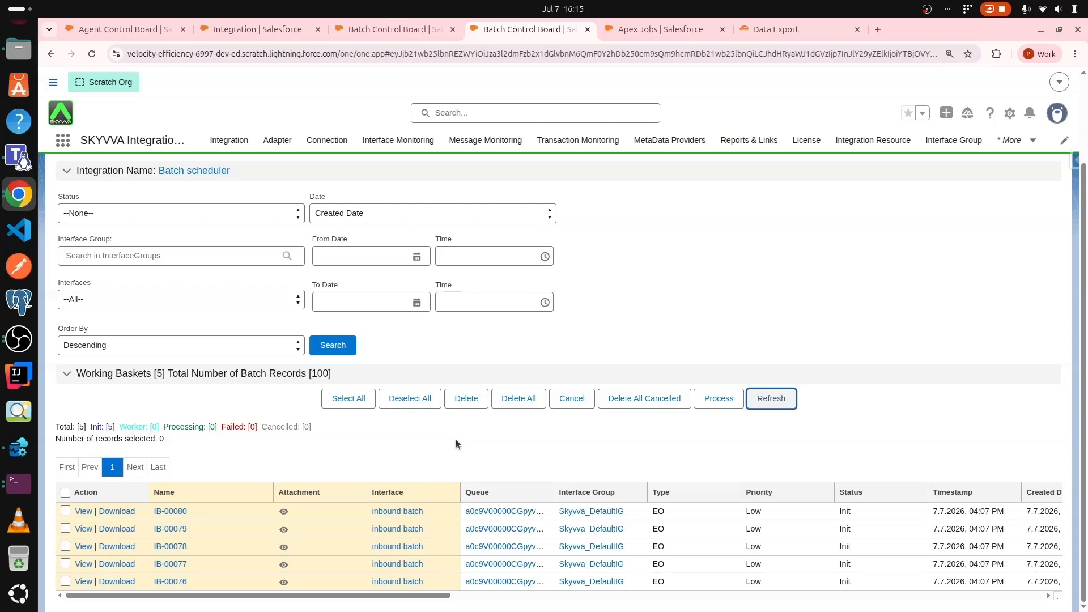
scroll(455, 441, "up", 2)
left_click(424, 228)
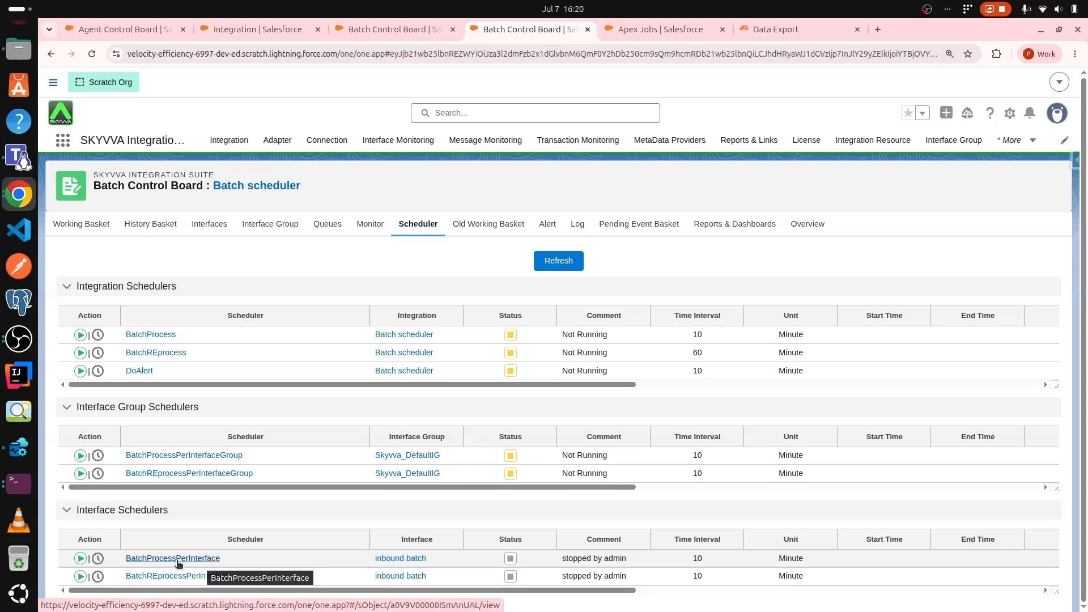
left_click(96, 559)
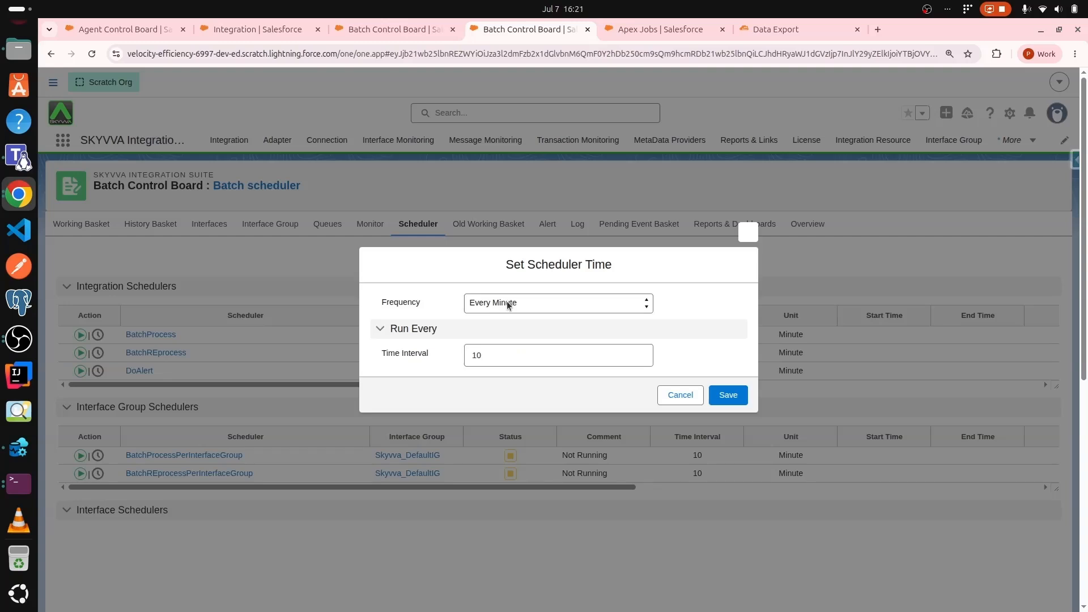
double_click(493, 355)
type("5")
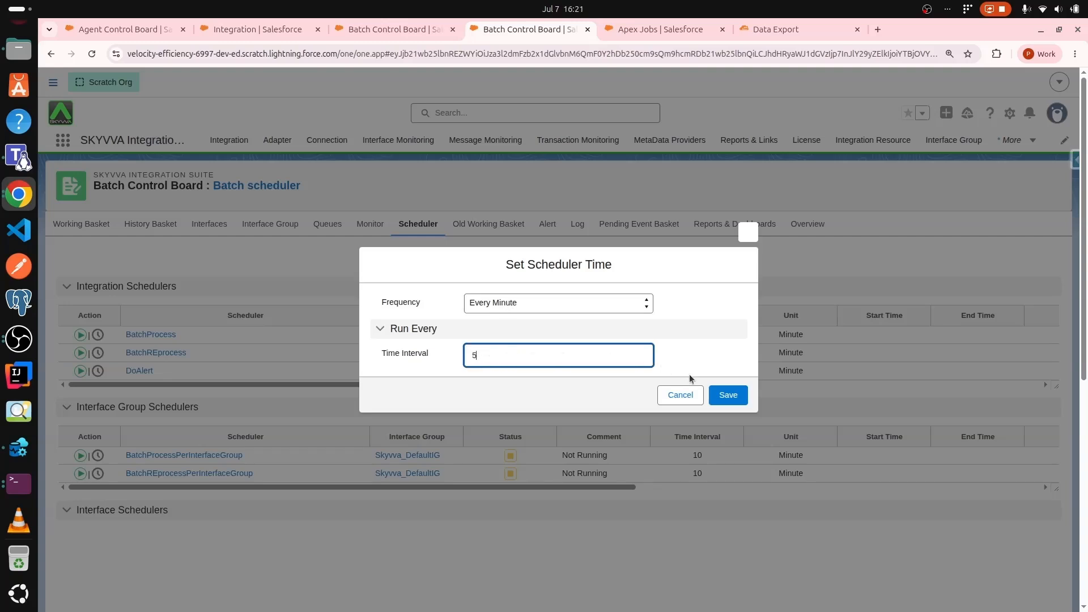
left_click(720, 397)
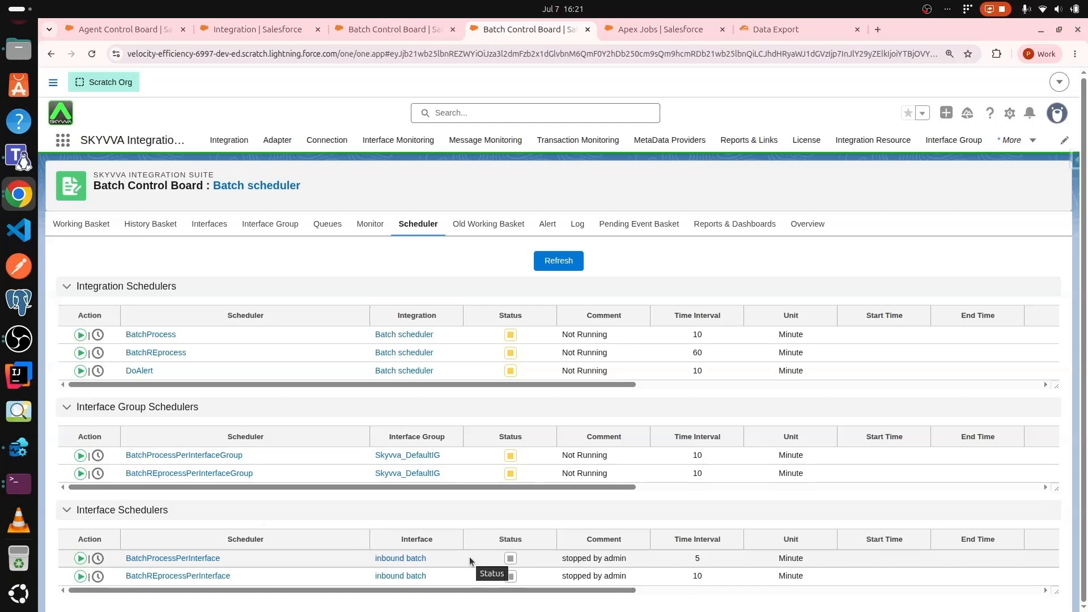
- Start the BatchProcessPerInterface scheduler for the inbound batch interface and review its job details and next scheduled run
left_click(79, 559)
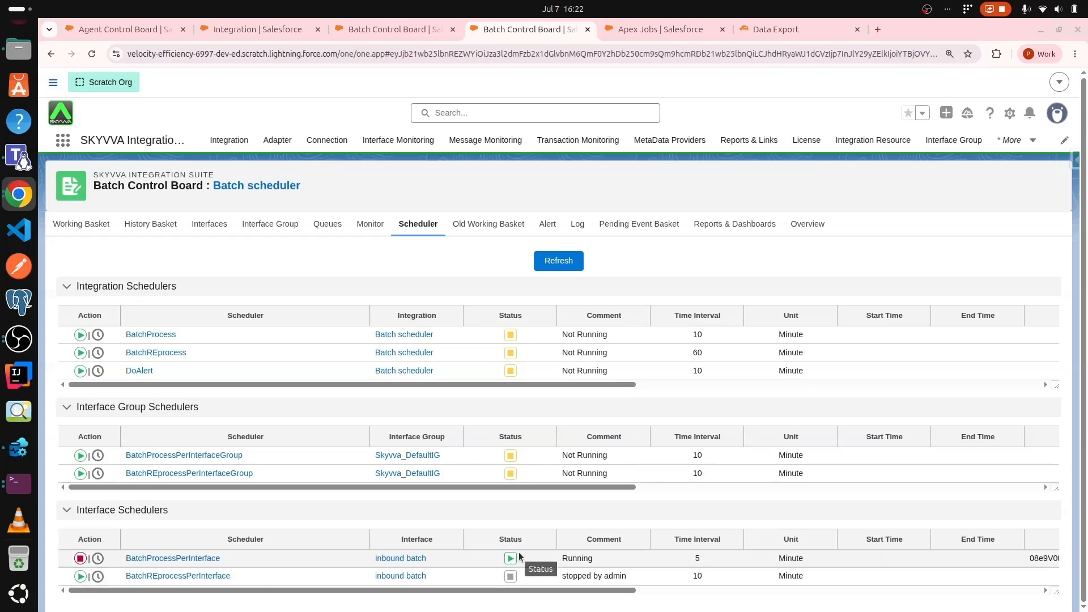
left_click_drag(584, 590, 990, 593)
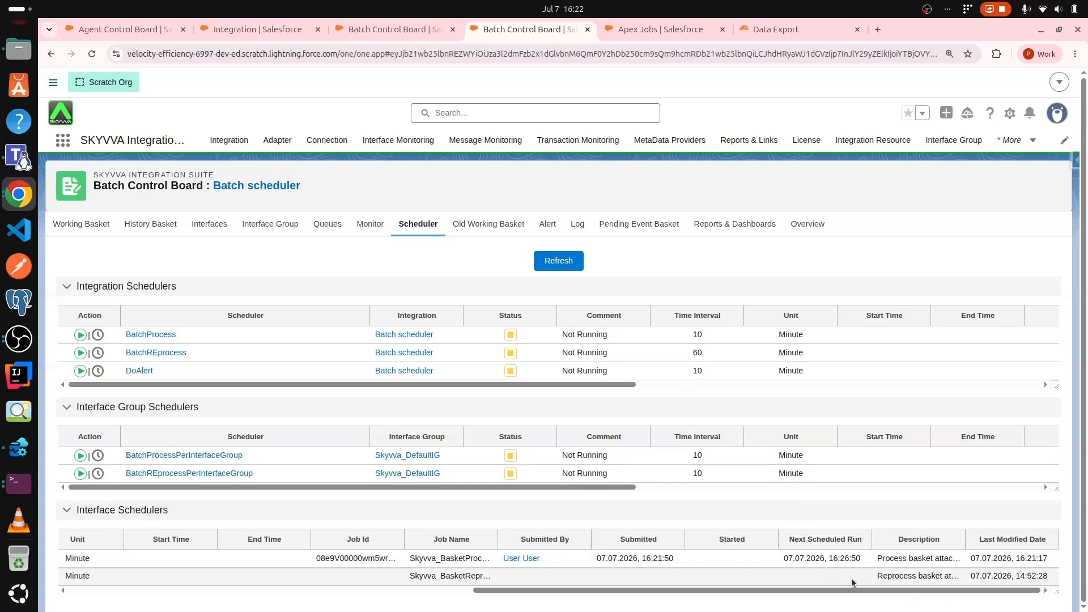
left_click_drag(855, 593, 450, 593)
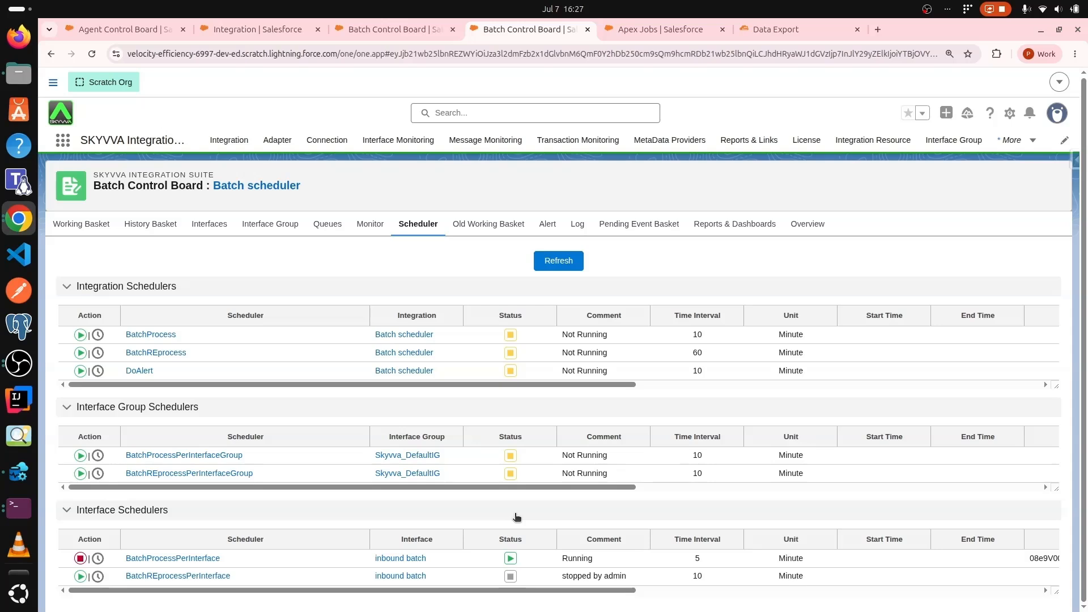
- Check the working basket for remaining batch records and refresh the Apex Jobs list to check the batch processing jobs
left_click(88, 228)
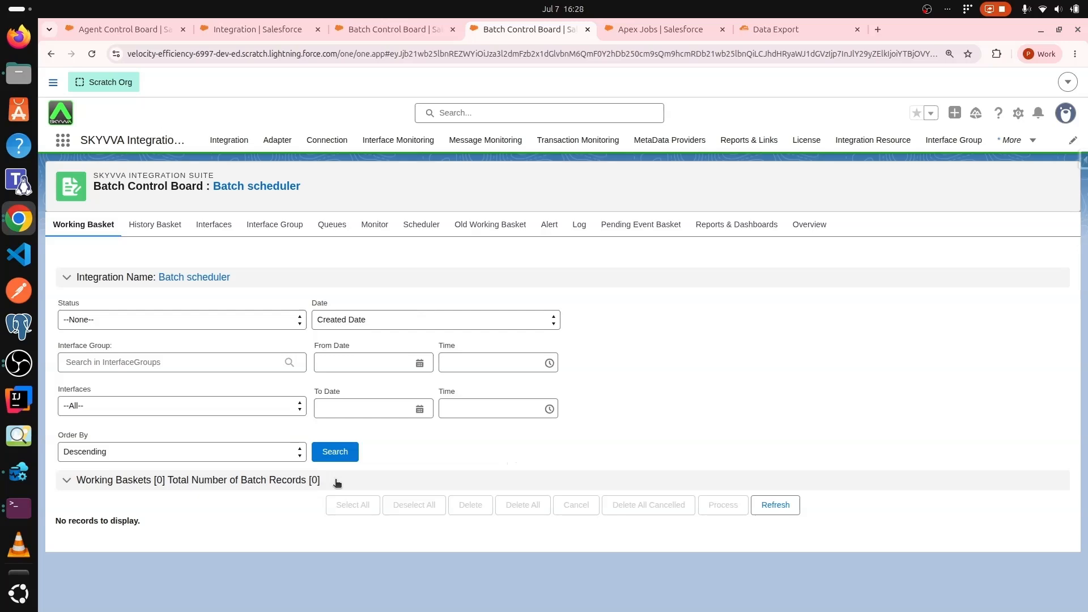
left_click(667, 29)
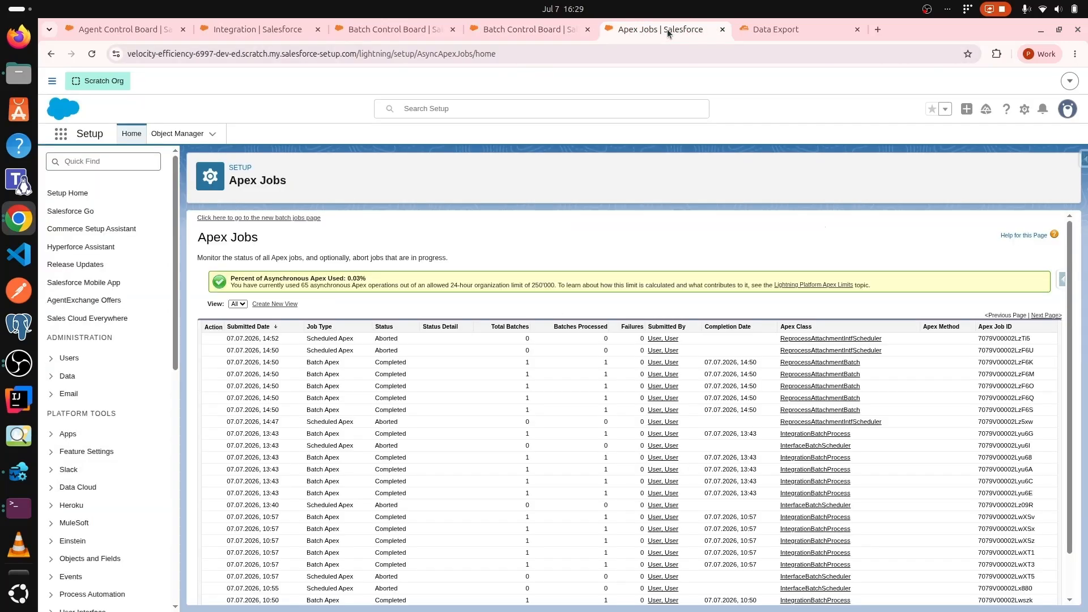
left_click(90, 55)
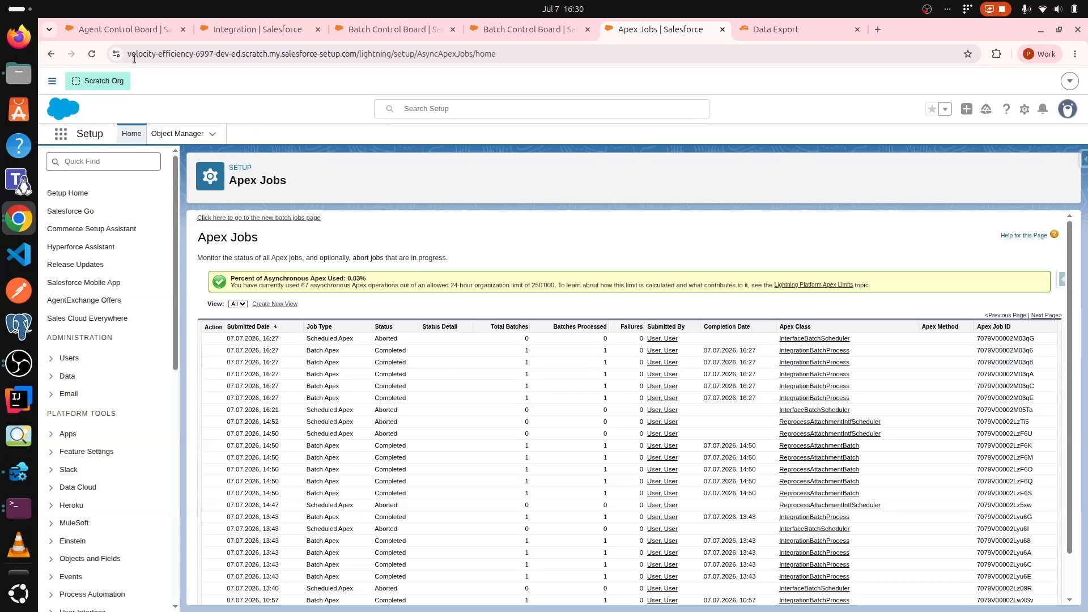
- Apply the filter in the Agent Control Board's Message Monitor to list the messages of the Batch scheduler integration
left_click(128, 29)
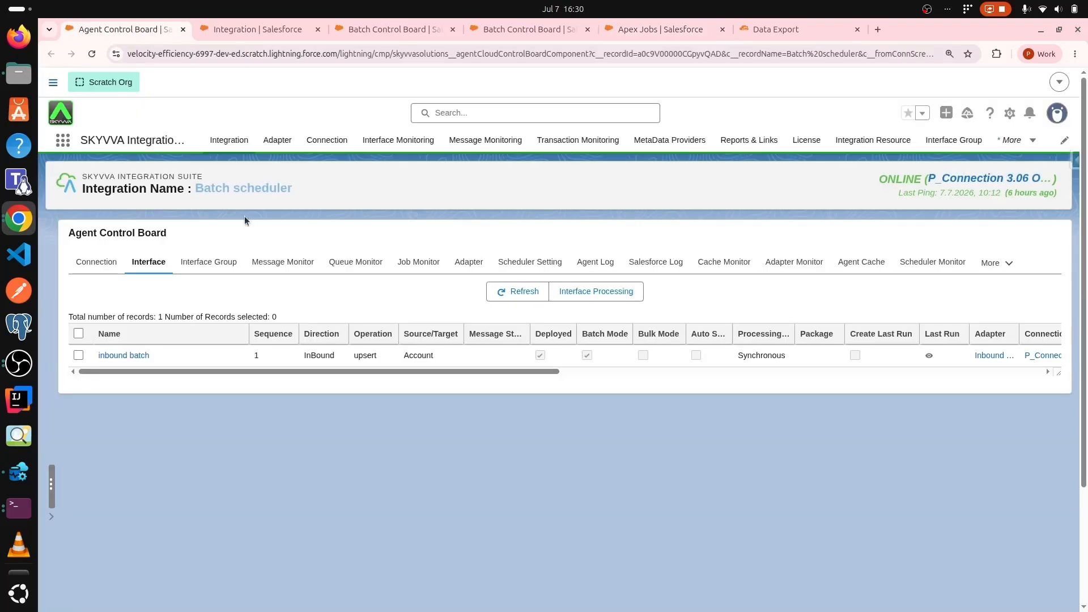
left_click(289, 265)
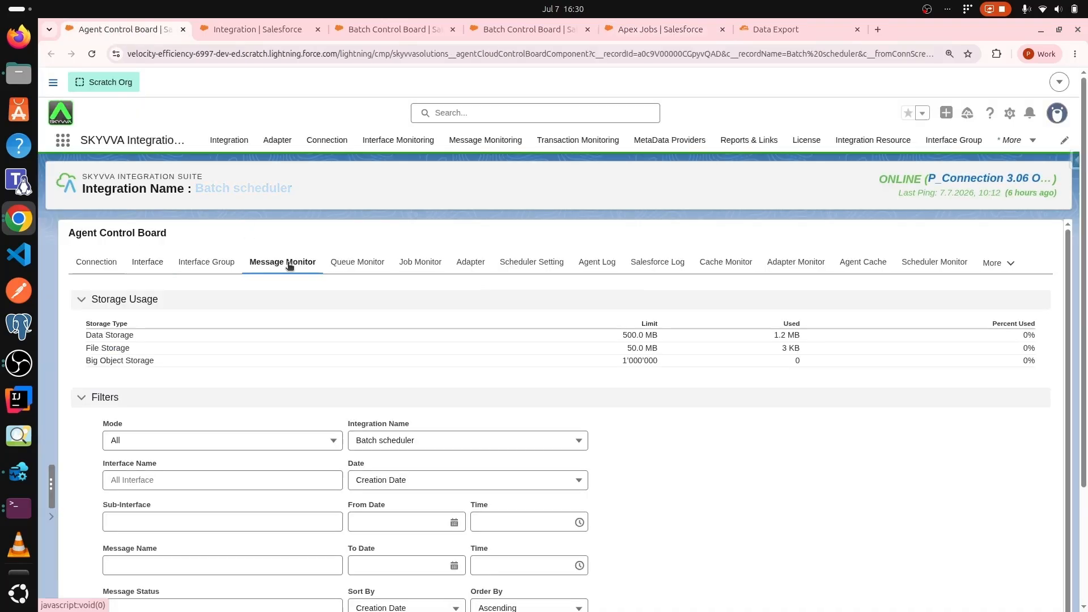
scroll(471, 387, "down", 5)
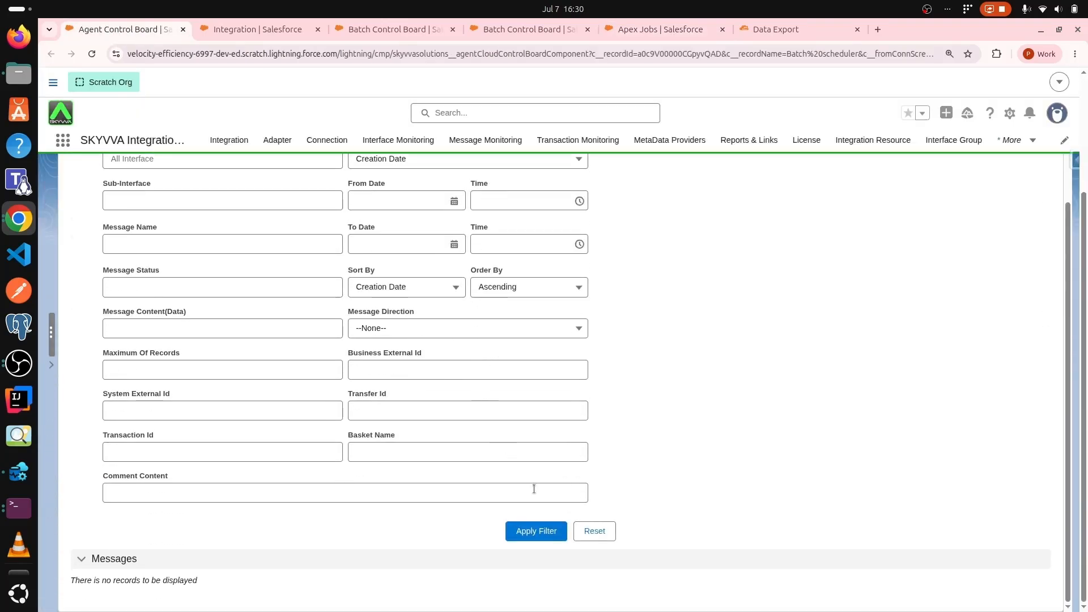
left_click(537, 532)
scroll(470, 343, "down", 6)
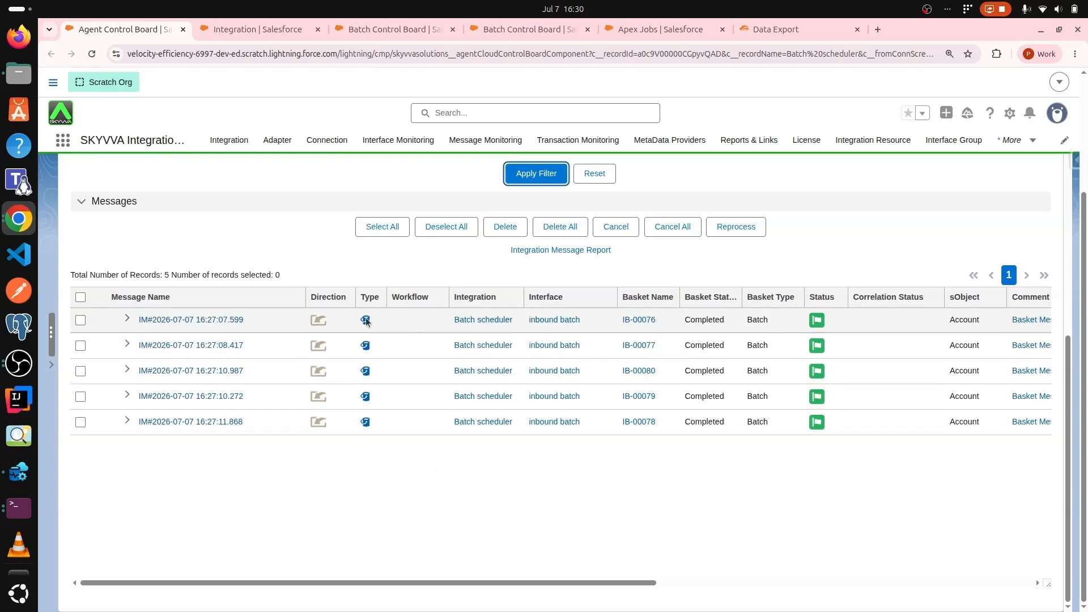
- Expand the message belonging to basket IB-00078 and look through its child messages
left_click(129, 420)
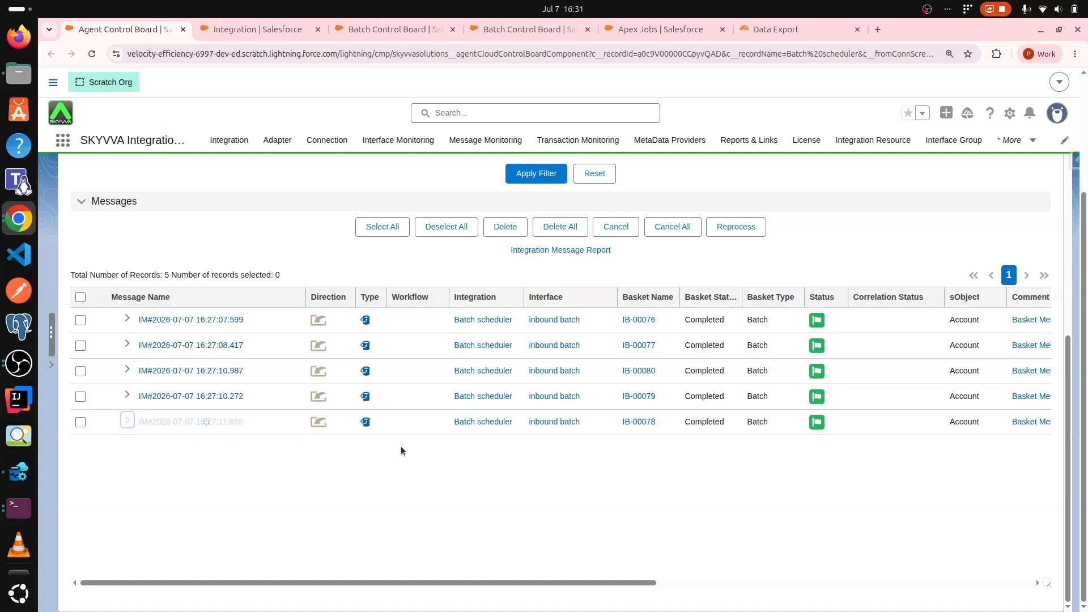
scroll(374, 481, "down", 3)
scroll(410, 495, "up", 5)
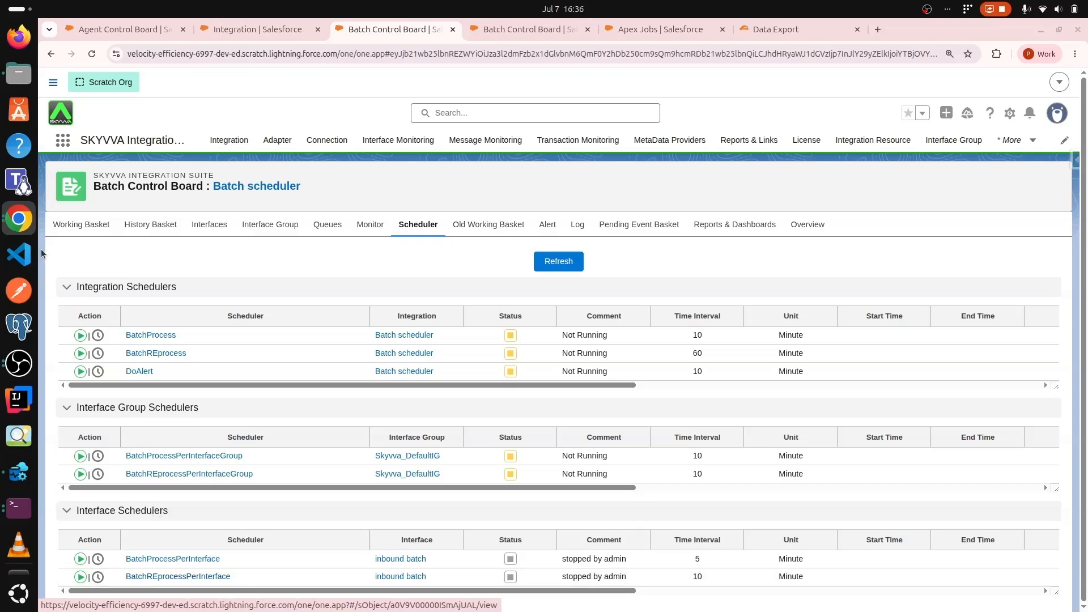
- Open the Batch Control Board's working basket and review the status of the inbound batch baskets
left_click(94, 225)
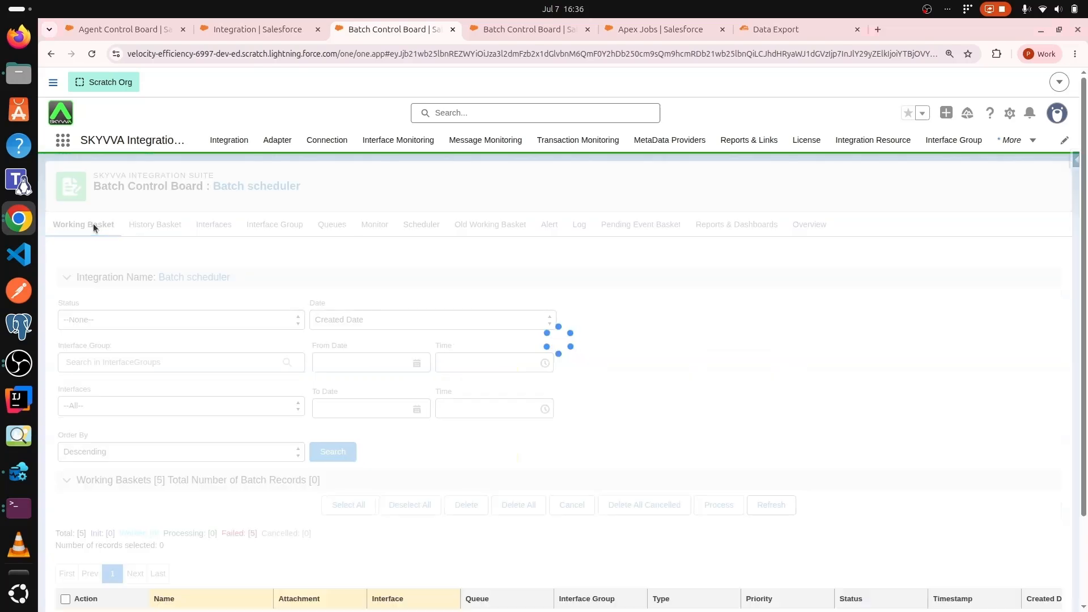
scroll(454, 428, "down", 2)
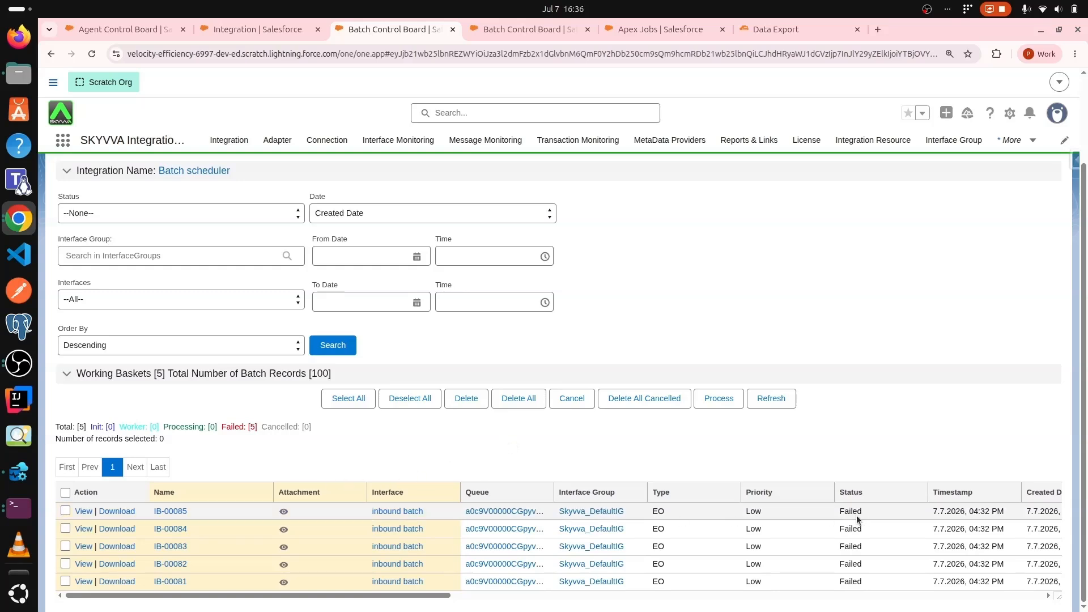
scroll(361, 274, "up", 2)
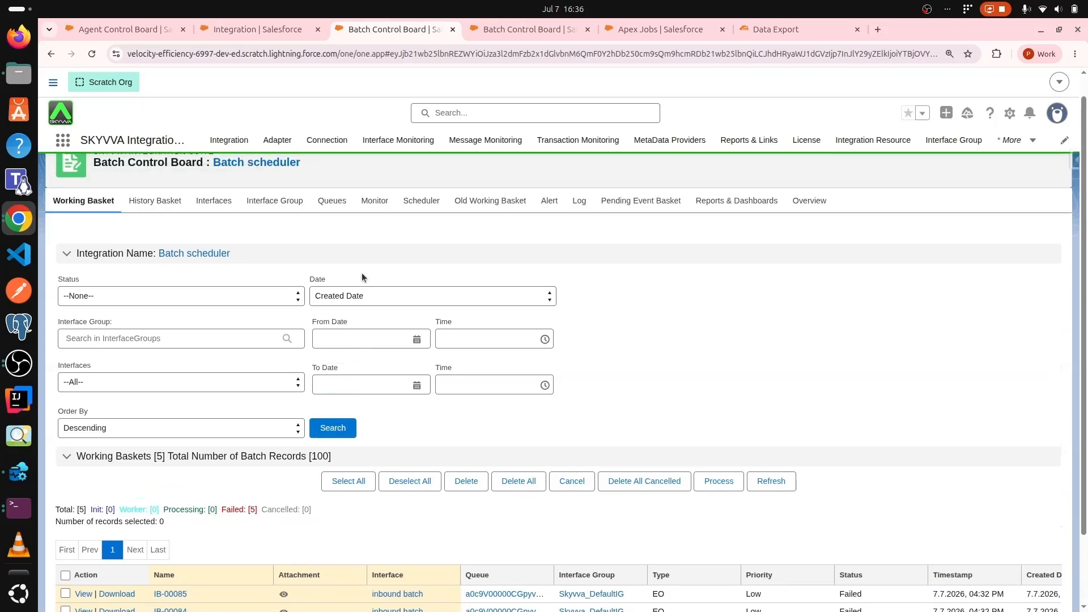
- Set the BatchREprocessPerInterface scheduler of the inbound batch interface to run every 5 minutes and save it
left_click(424, 225)
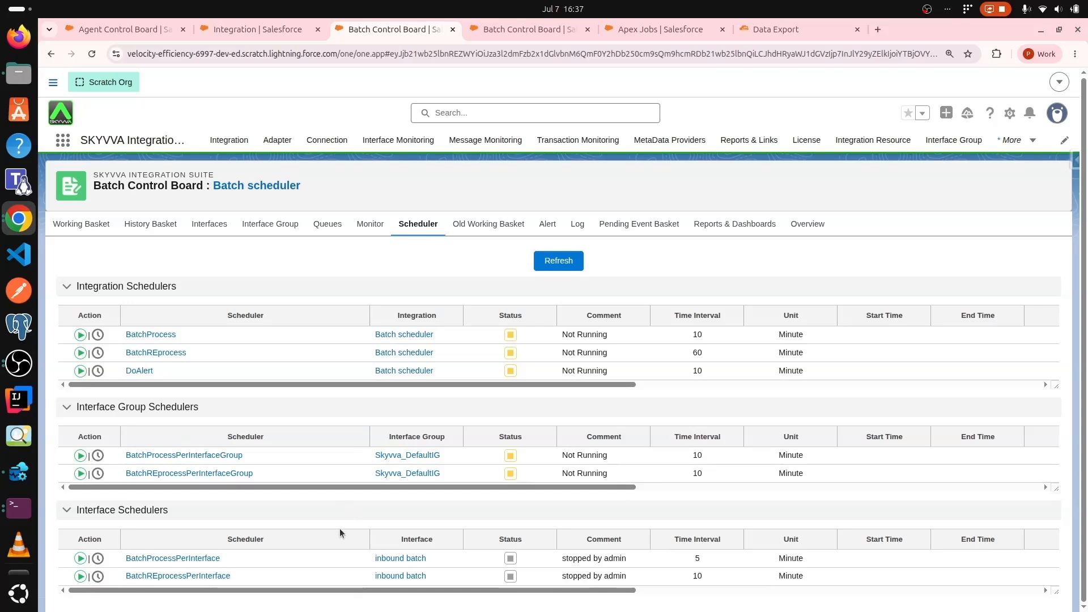
left_click(98, 577)
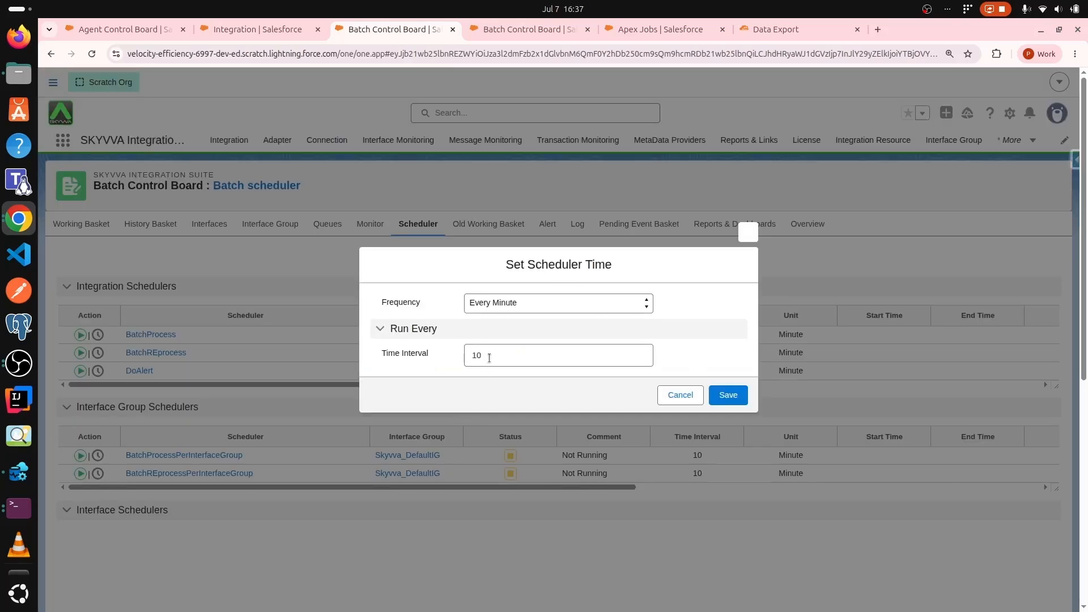
double_click(489, 357)
type("5")
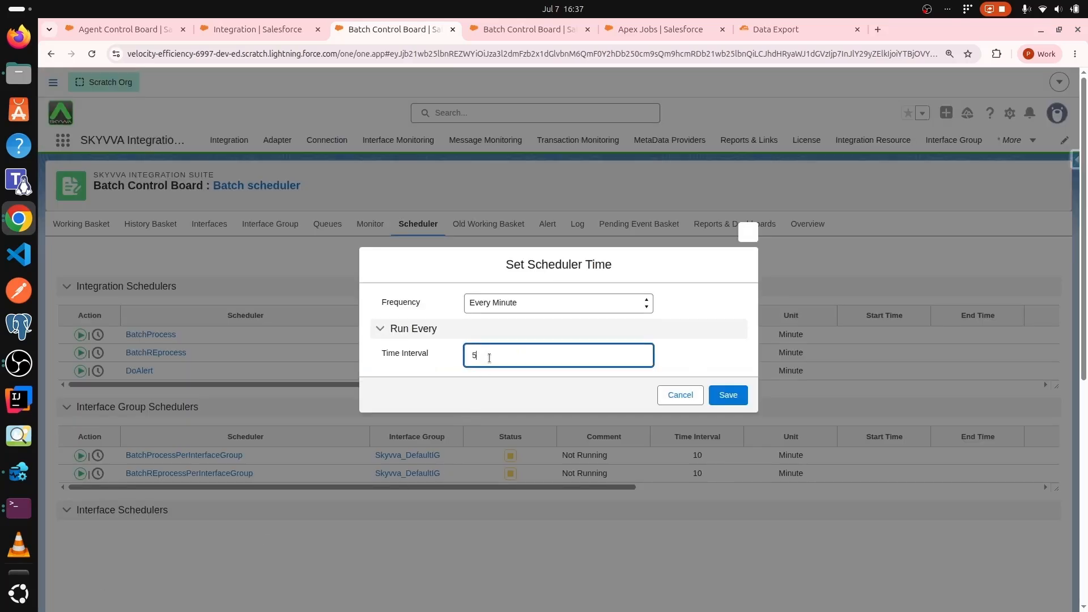
left_click(726, 395)
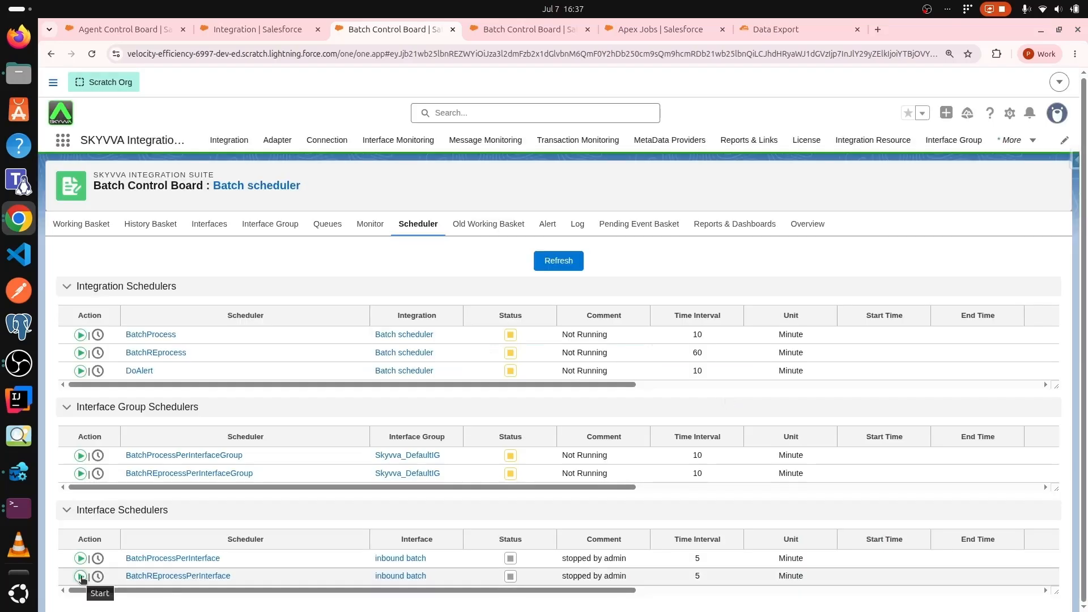
- Start the BatchREprocessPerInterface scheduler for the inbound batch interface and review its job details and next scheduled run
left_click(80, 577)
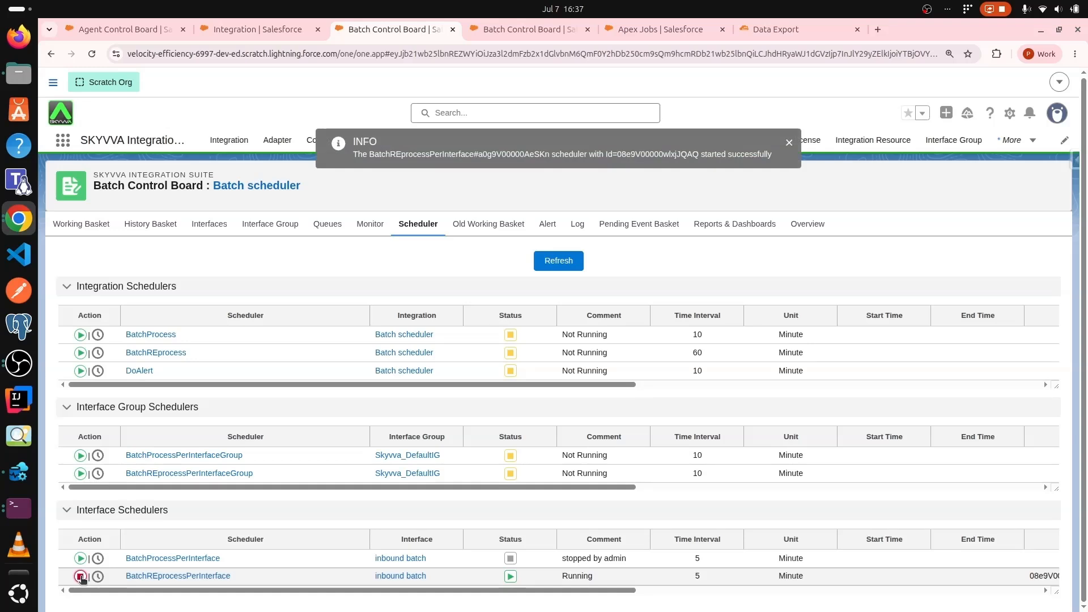
left_click_drag(439, 592, 860, 595)
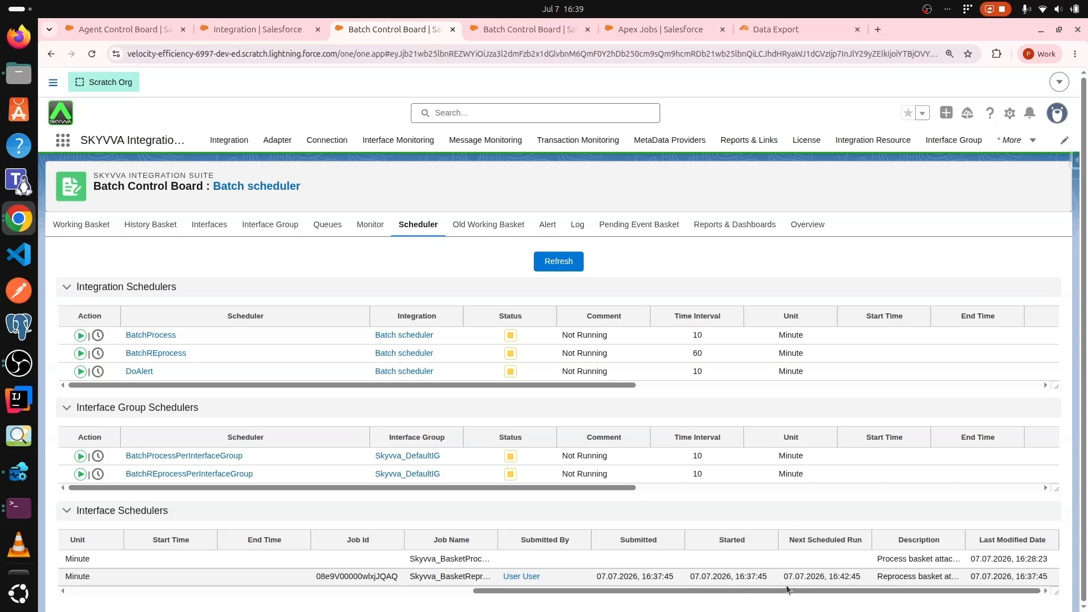
left_click_drag(791, 595, 320, 593)
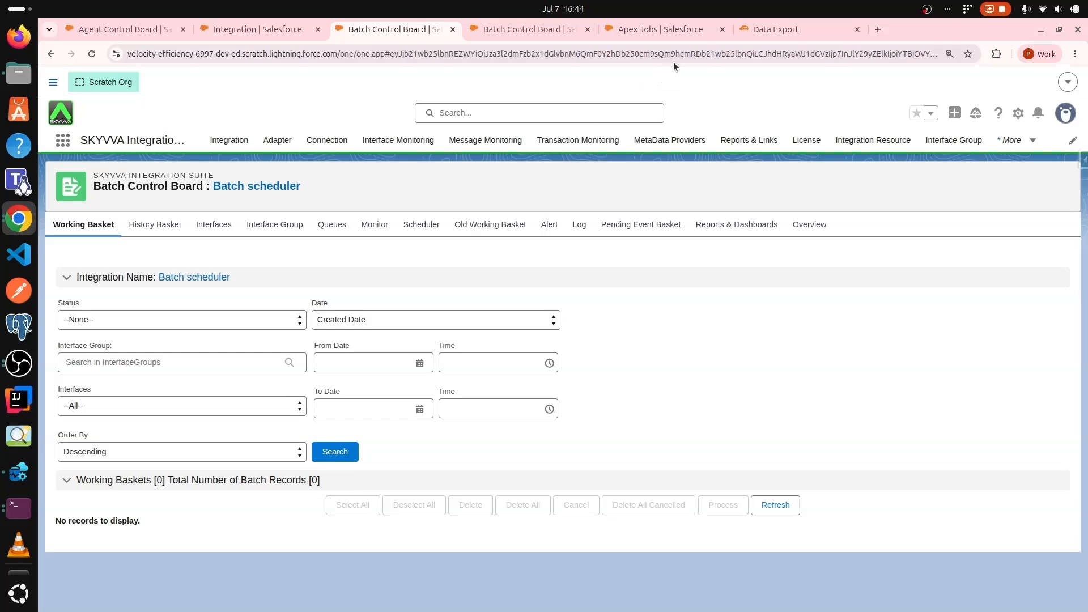
- Refresh the Apex Jobs list to check the attachment reprocessing jobs
left_click(663, 30)
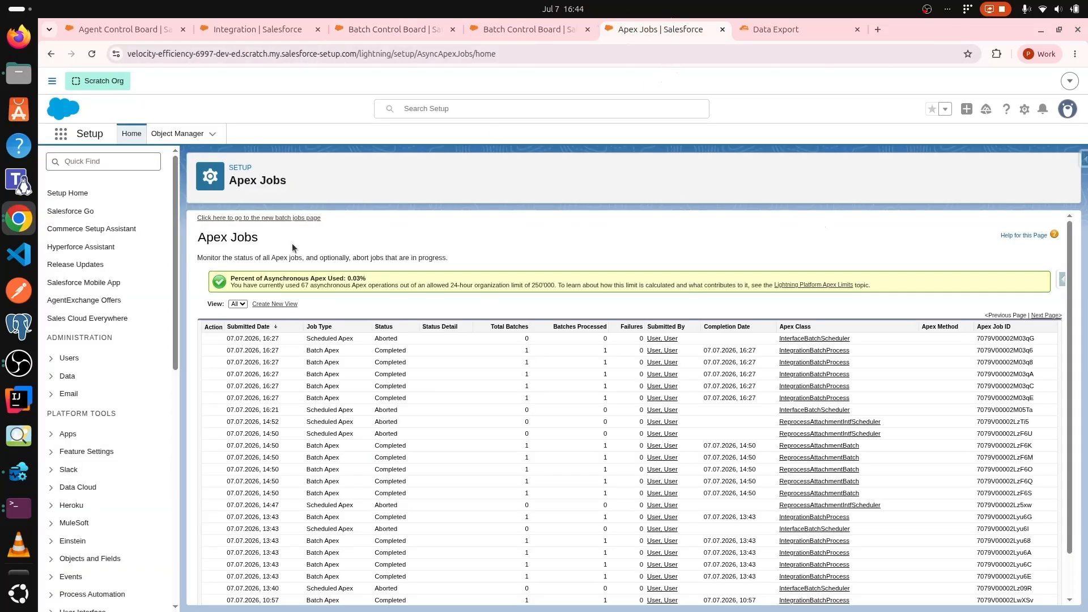
left_click(93, 53)
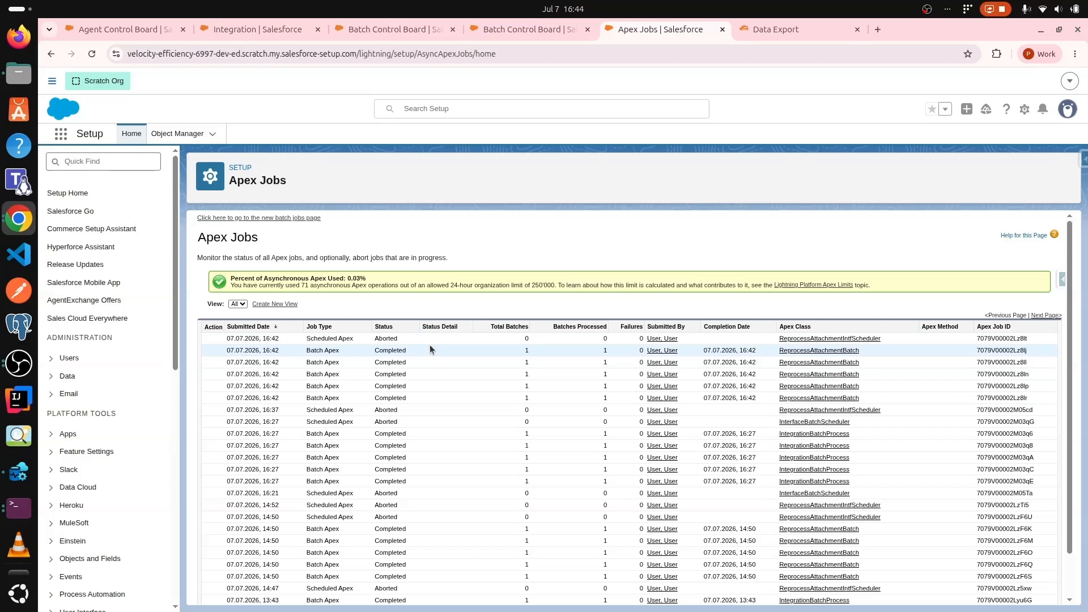
- List the Batch scheduler integration's messages again in the Agent Control Board's Message Monitor and review the reprocessed ones
left_click(127, 31)
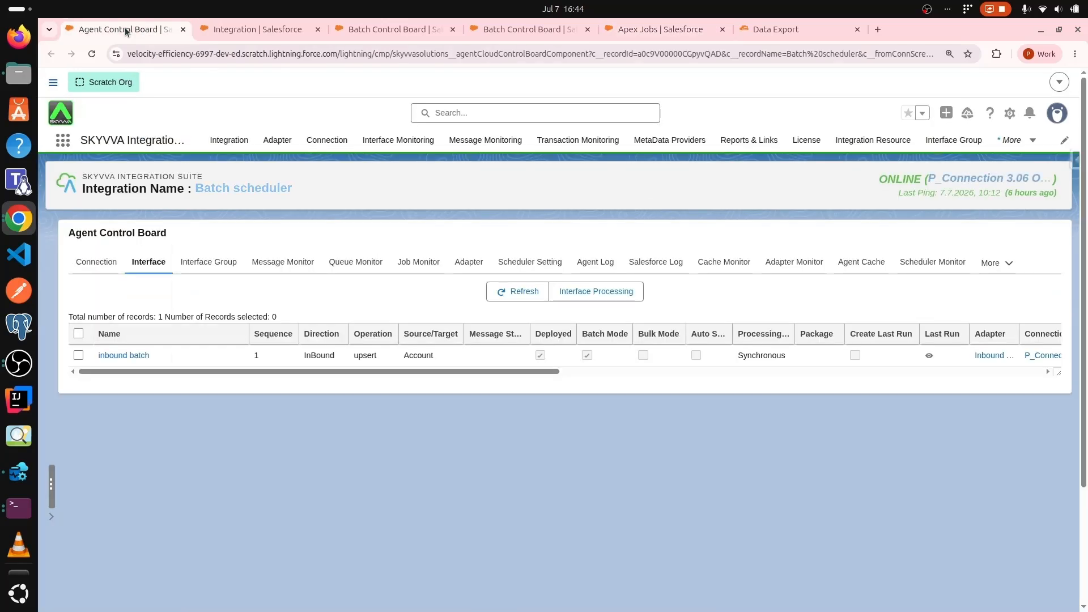
left_click(289, 263)
scroll(467, 386, "down", 3)
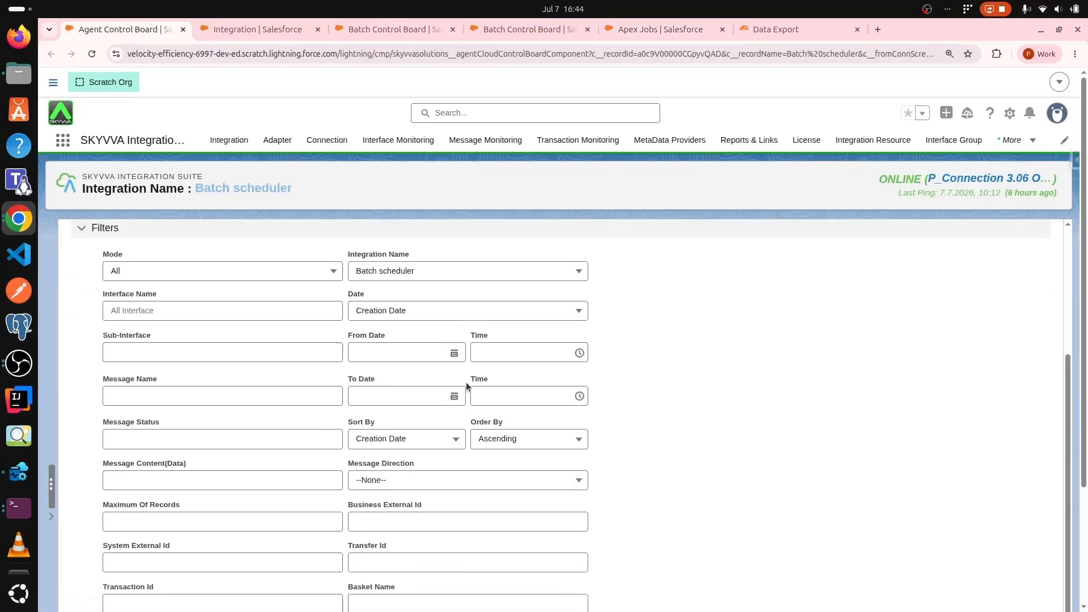
scroll(467, 386, "down", 3)
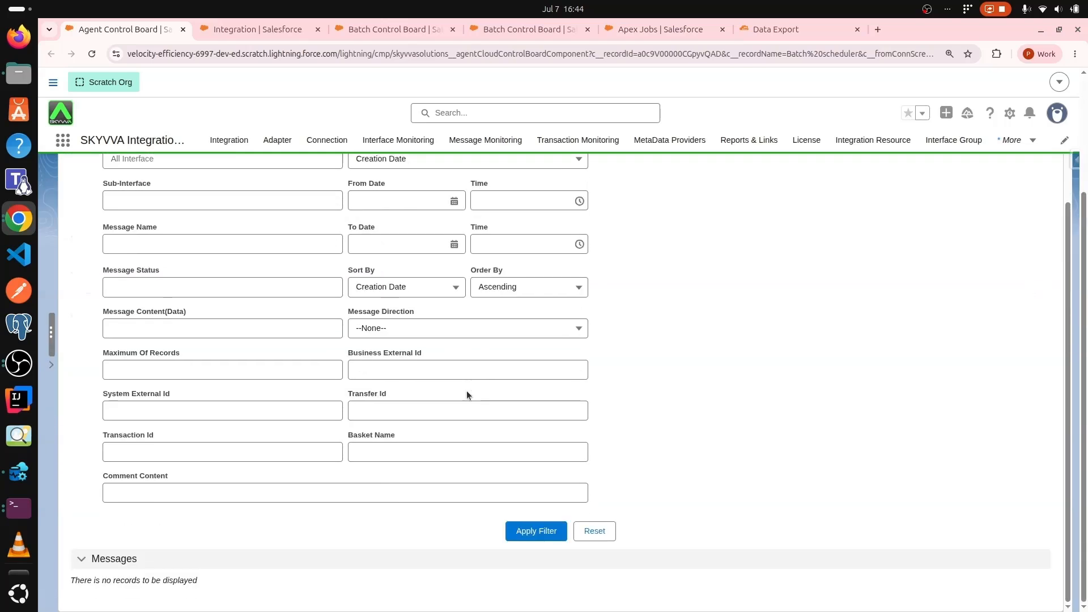
left_click(535, 533)
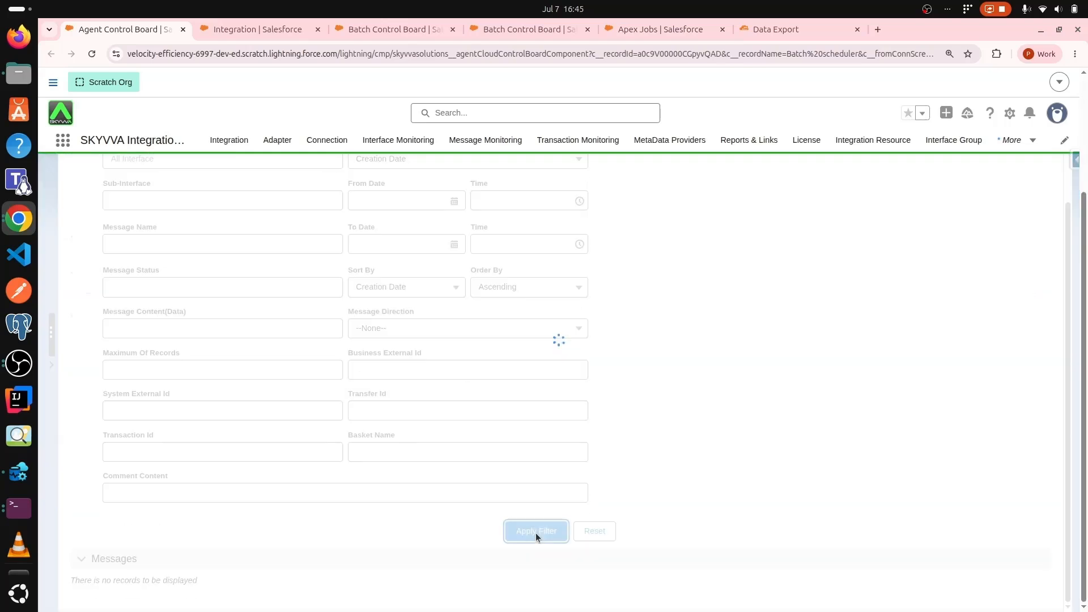
scroll(378, 421, "down", 2)
scroll(378, 420, "down", 4)
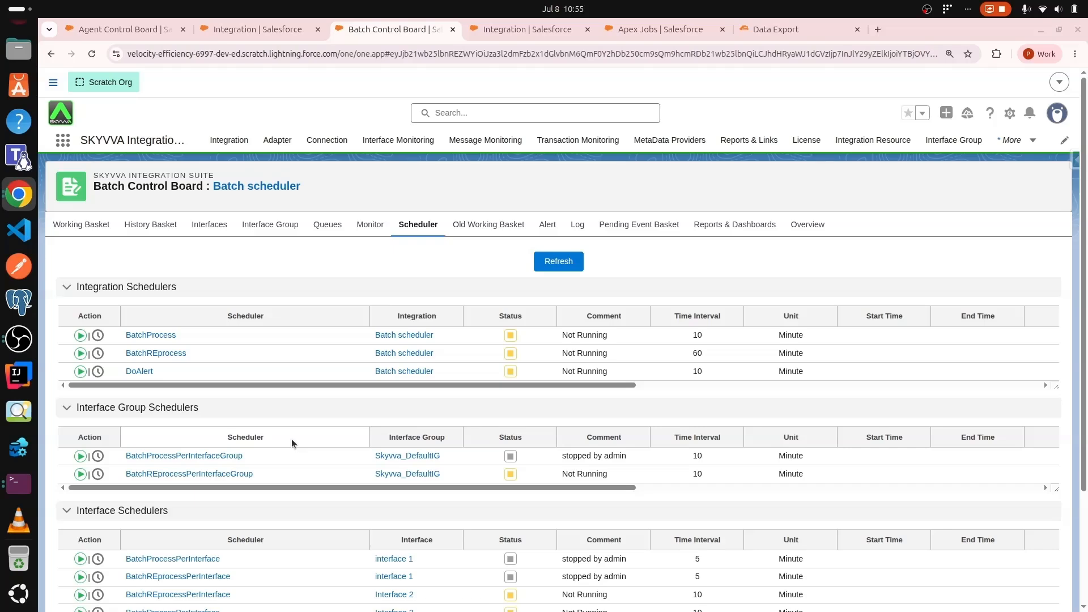
- Review the Batch scheduler integration's working baskets waiting in the Batch Control Board across all interfaces
left_click(103, 228)
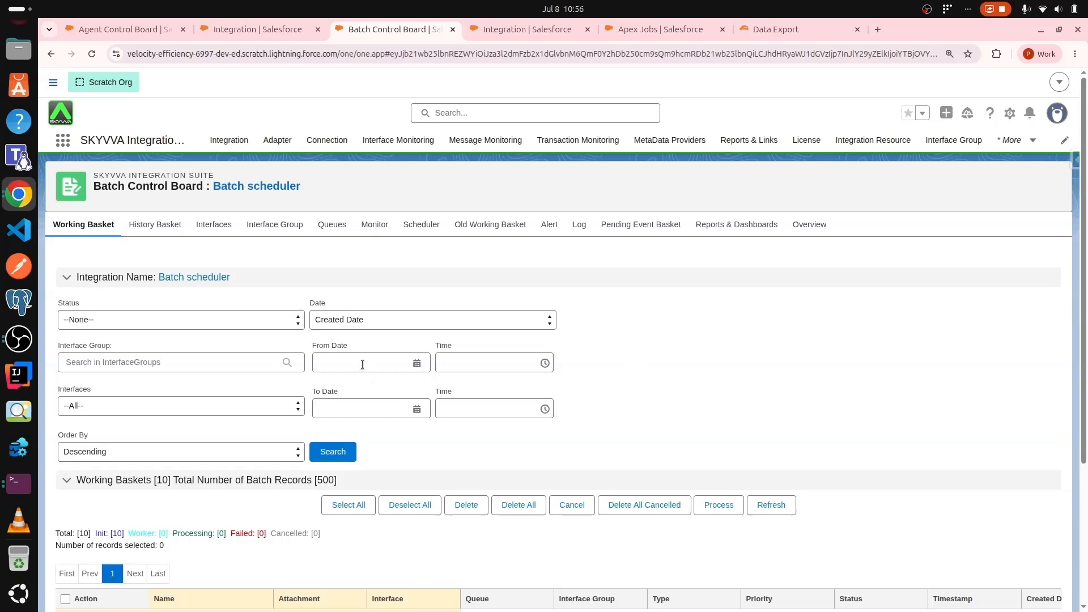
scroll(363, 365, "down", 3)
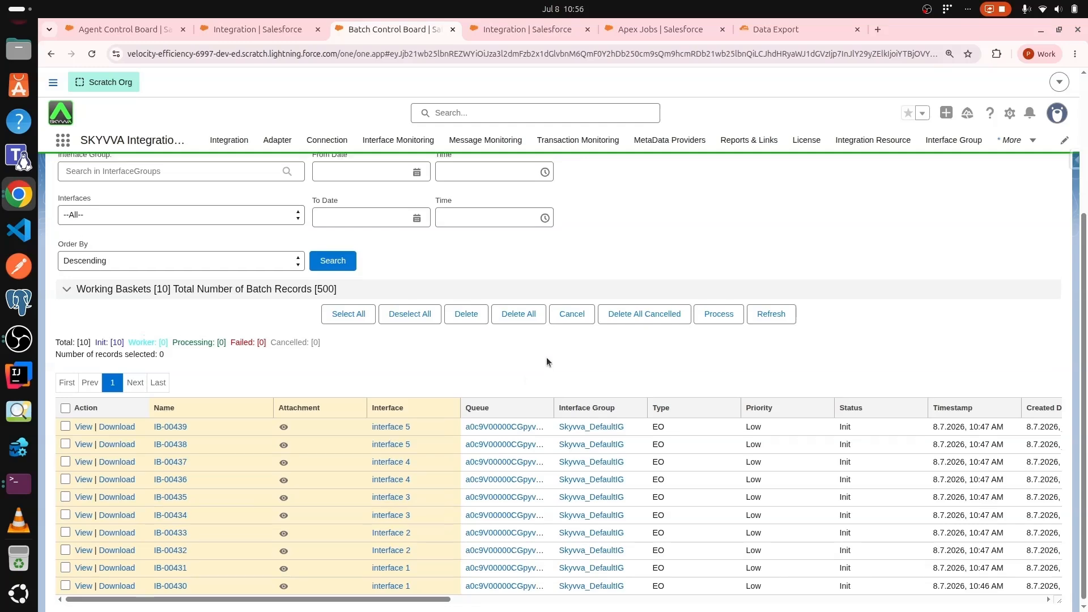
scroll(546, 357, "up", 3)
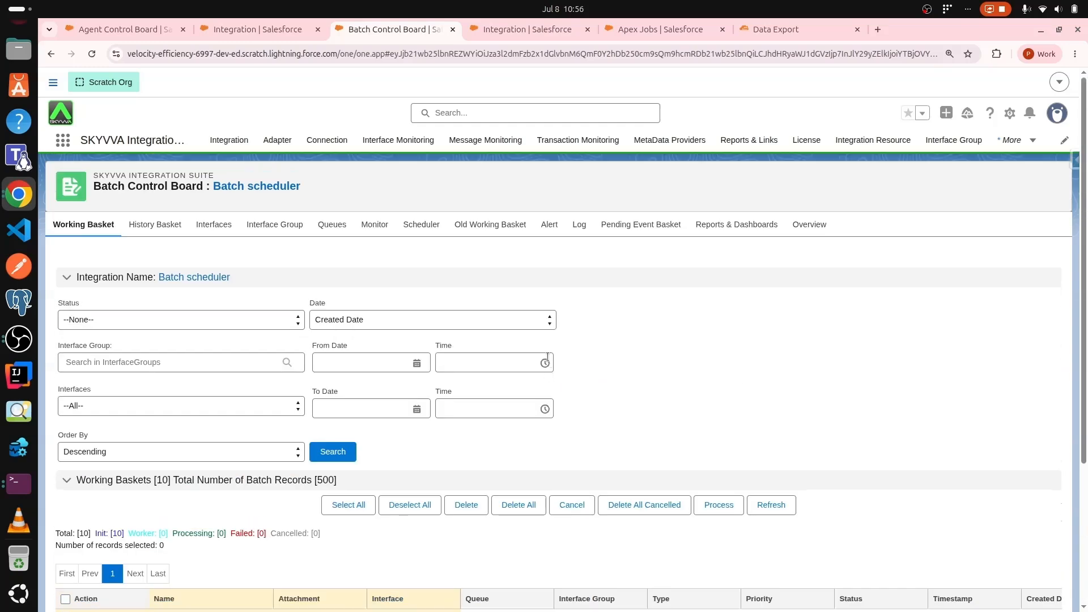
- Set the BatchProcessPerInterfaceGroup scheduler of Skyvva_DefaultIG to run every 2 minutes and save it
left_click(419, 226)
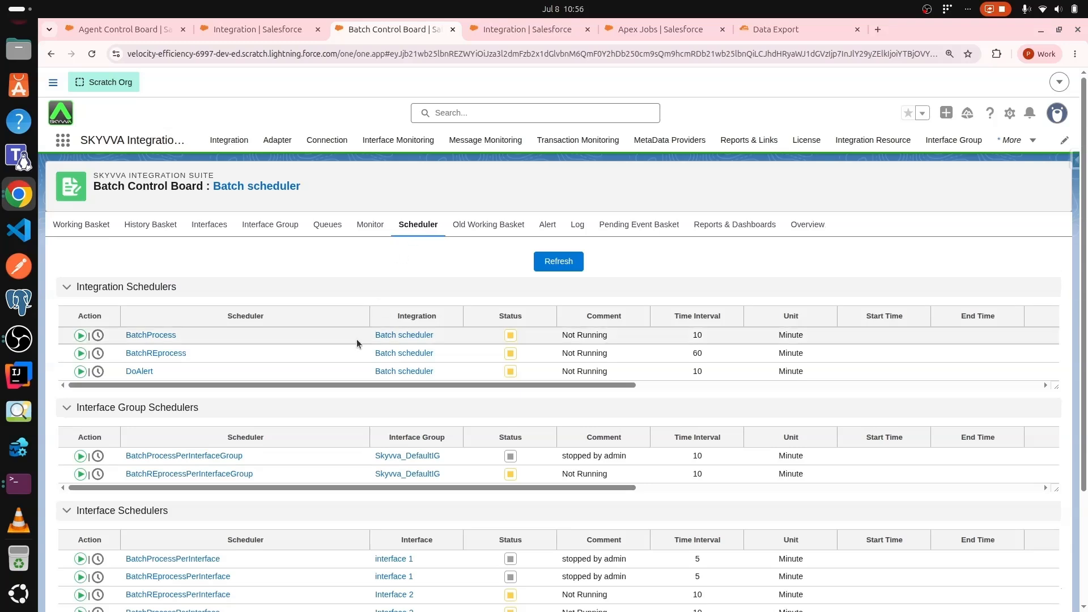
scroll(357, 343, "down", 2)
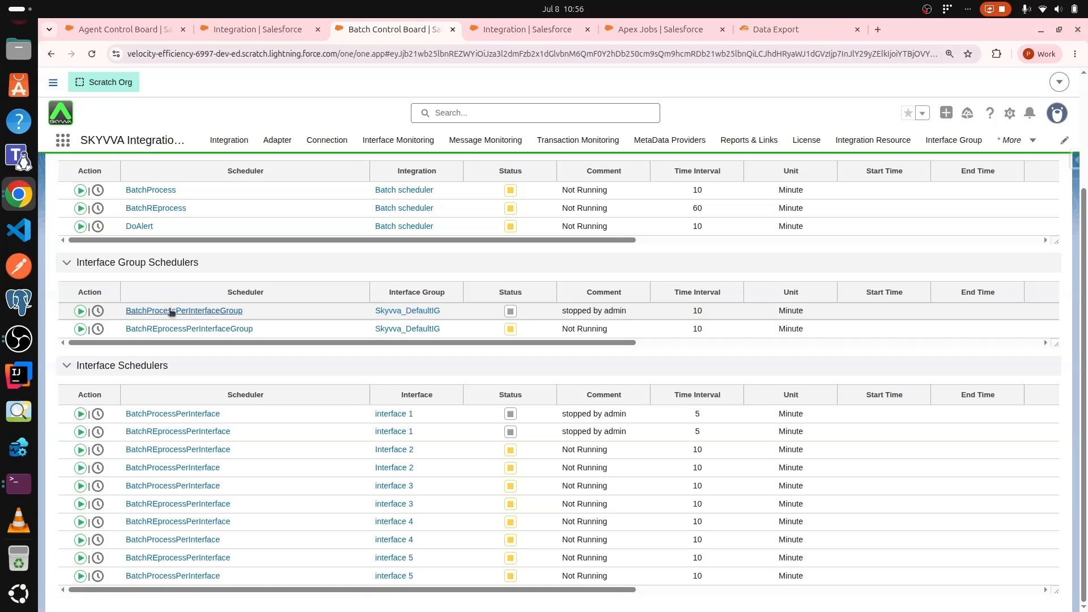
left_click(98, 311)
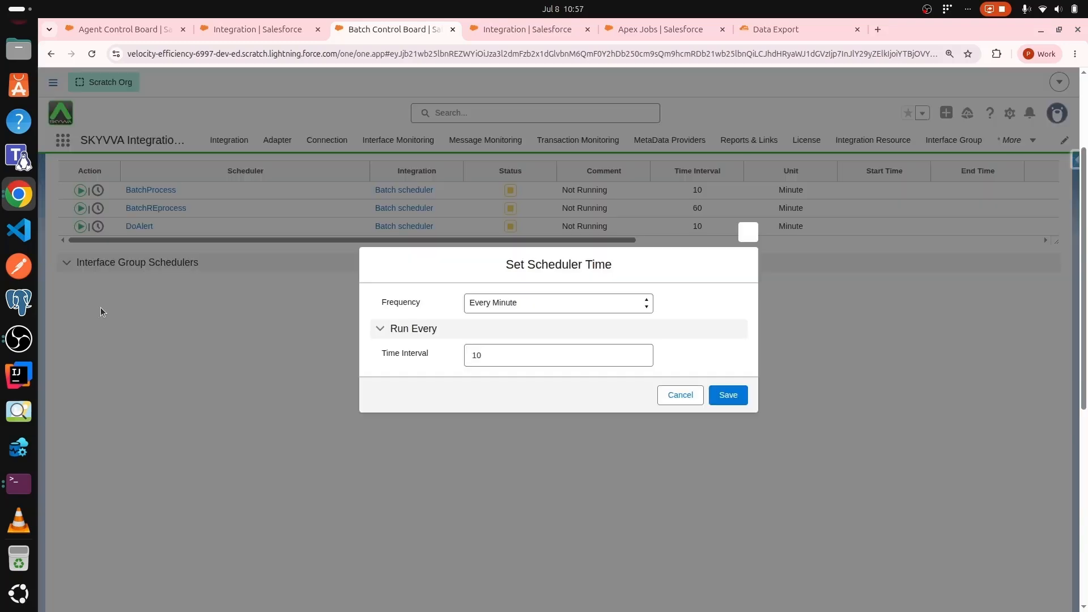
double_click(488, 355)
key("BackSpace")
type("2")
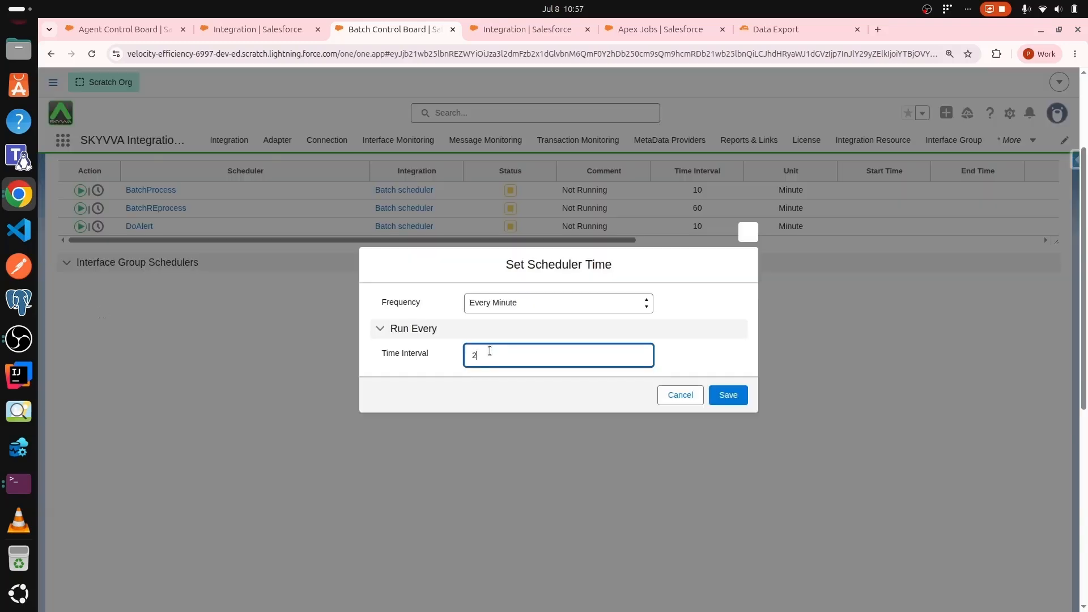
left_click(734, 398)
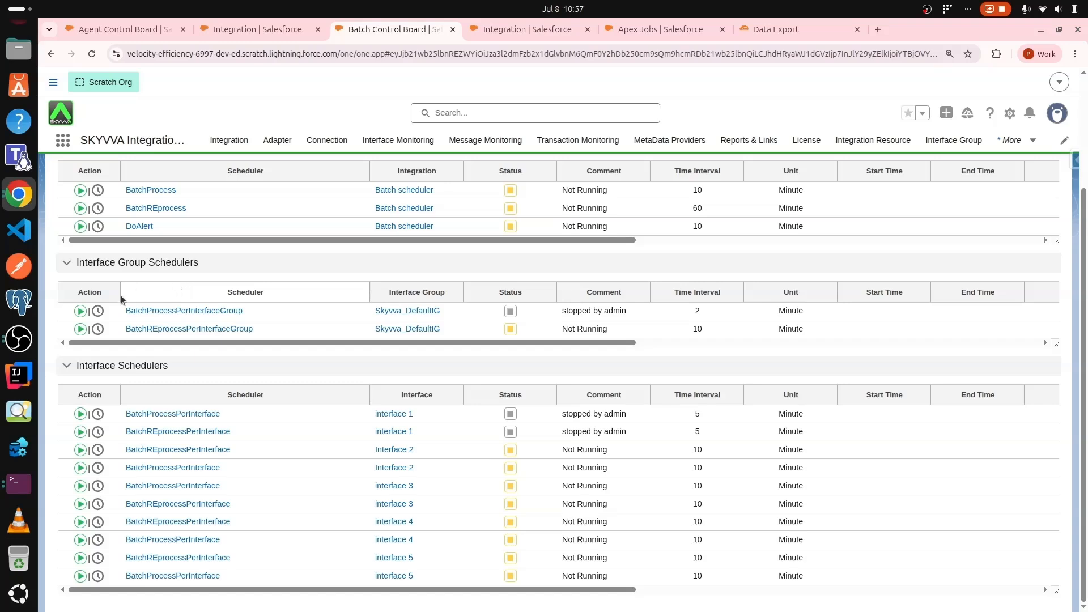
- Start the BatchProcessPerInterfaceGroup scheduler for Skyvva_DefaultIG and review its job details and next scheduled run
left_click(81, 311)
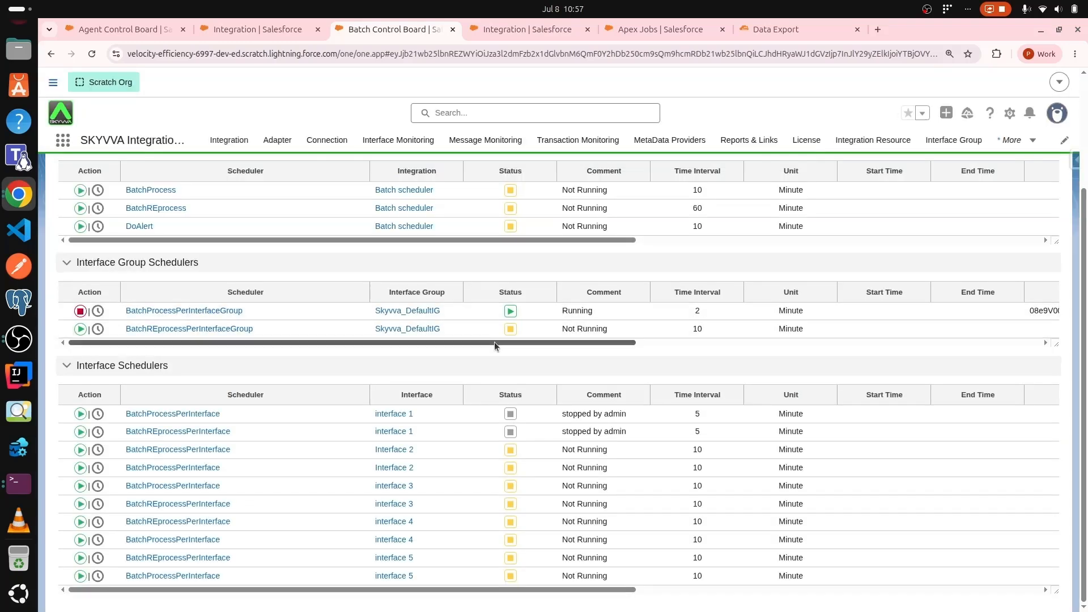
left_click_drag(494, 342, 903, 345)
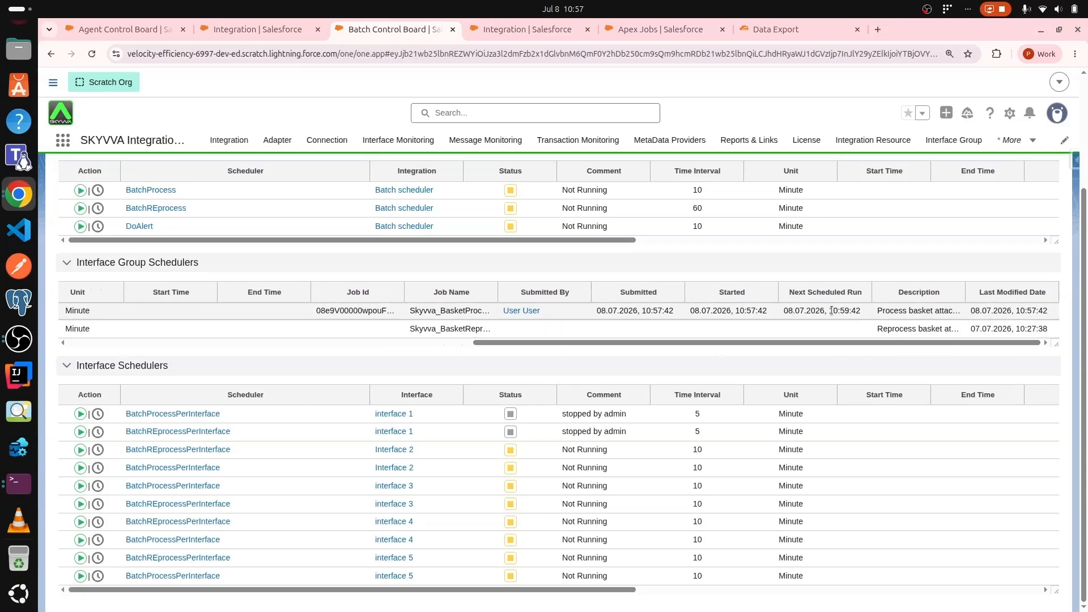
left_click_drag(816, 342, 342, 339)
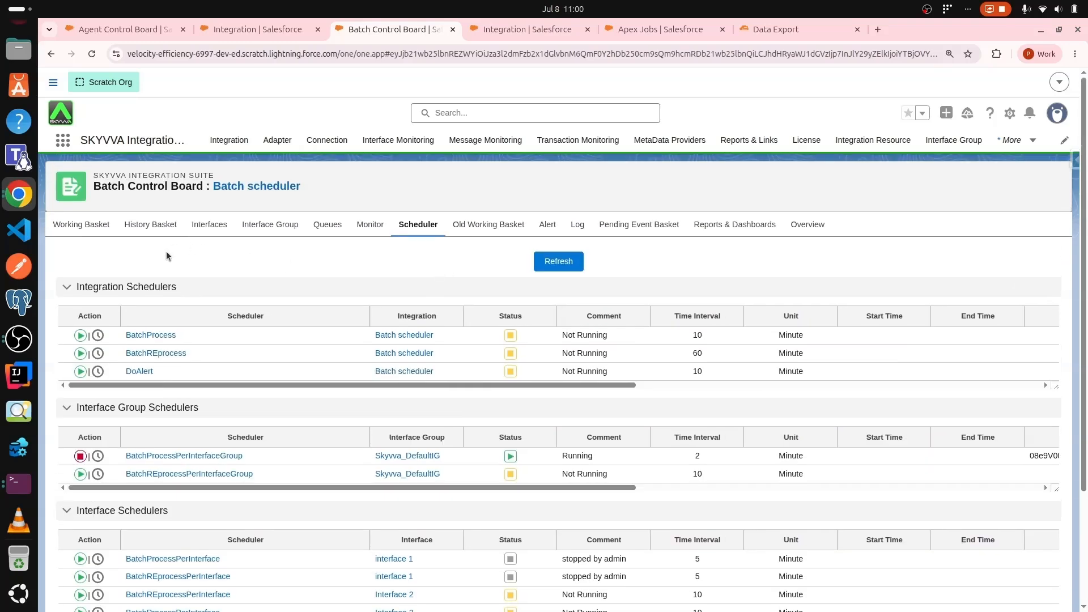
- Reopen and refresh the Batch scheduler integration's working baskets to check which ones remain after the interface group run
left_click(79, 224)
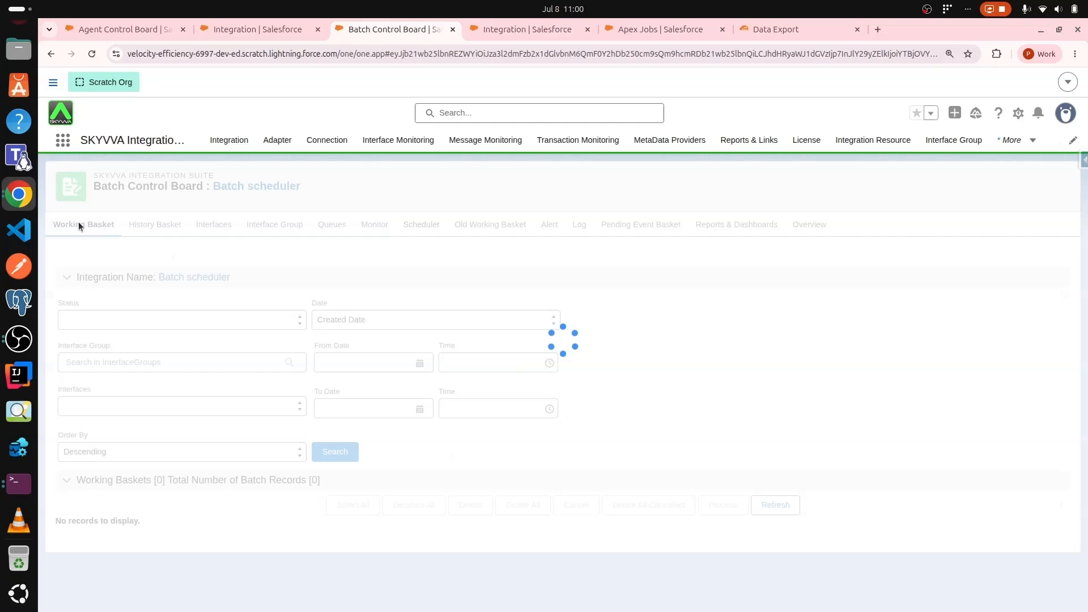
scroll(362, 253, "down", 3)
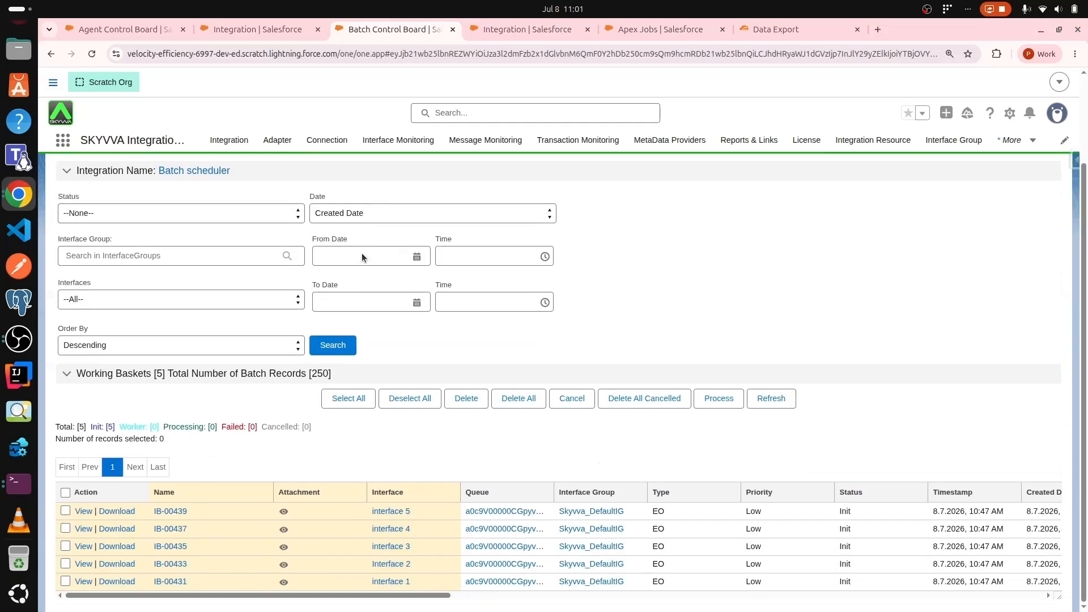
left_click(760, 401)
scroll(521, 368, "down", 2)
- Reload the Apex Jobs list and check the IntegrationBatchProcess and InterfaceGroupBatchScheduler jobs
left_click(675, 31)
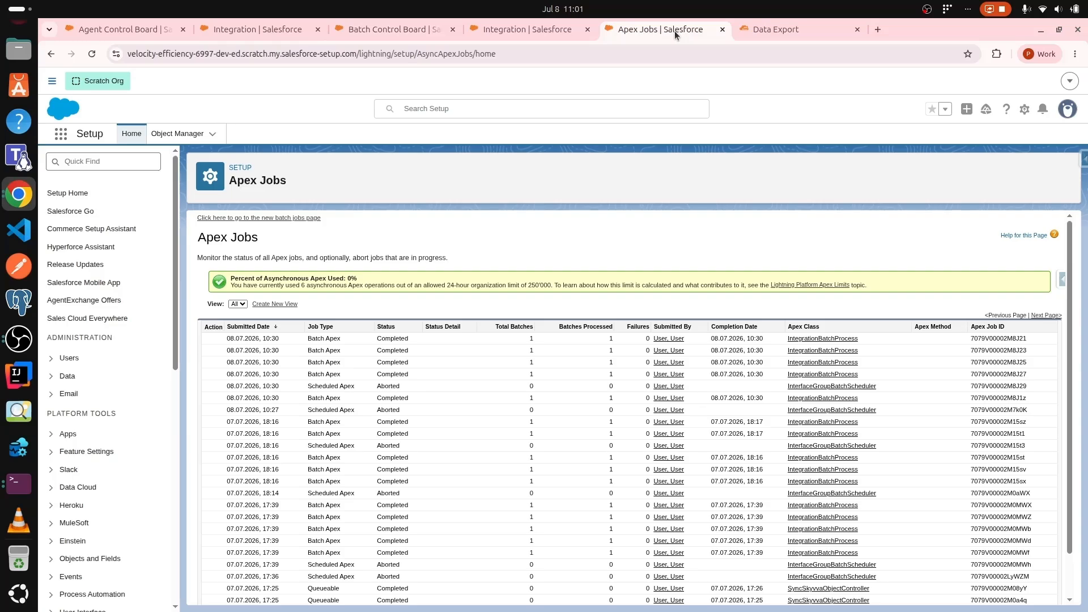
left_click(92, 55)
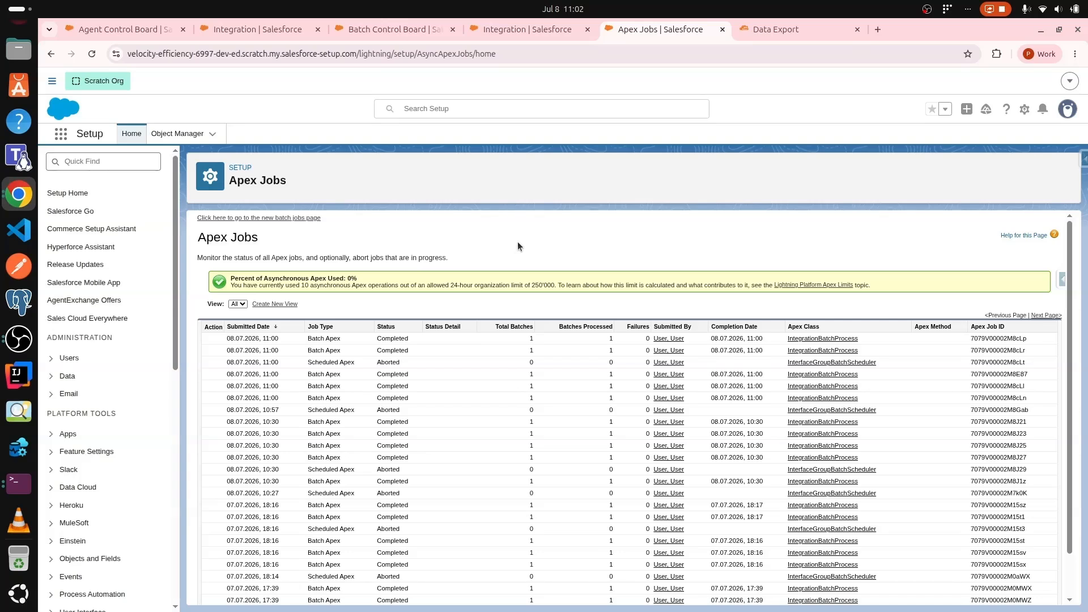
key("alt+Tab")
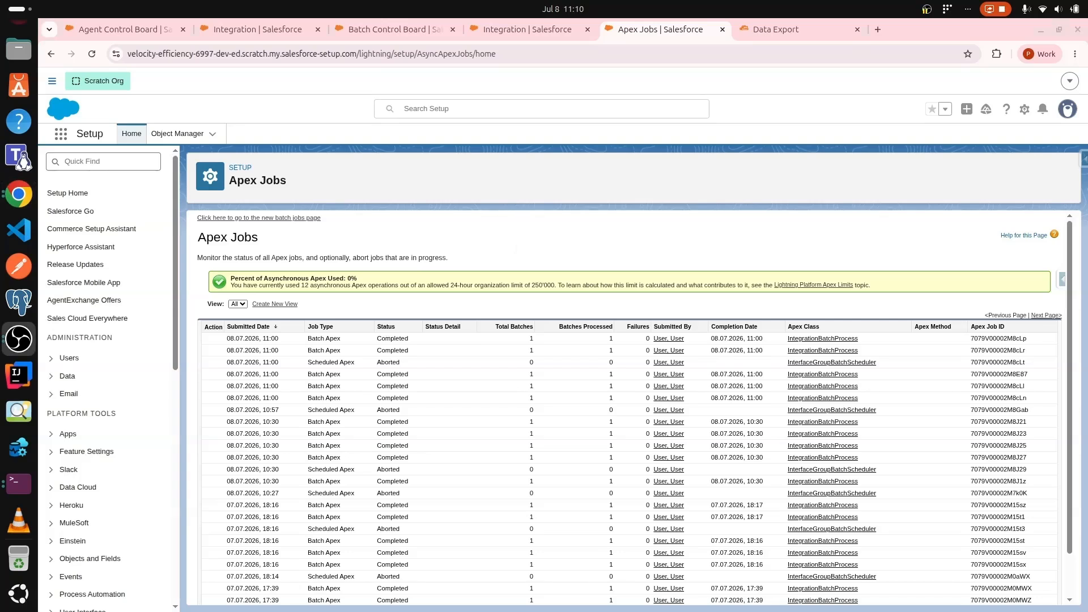
key("alt+Tab")
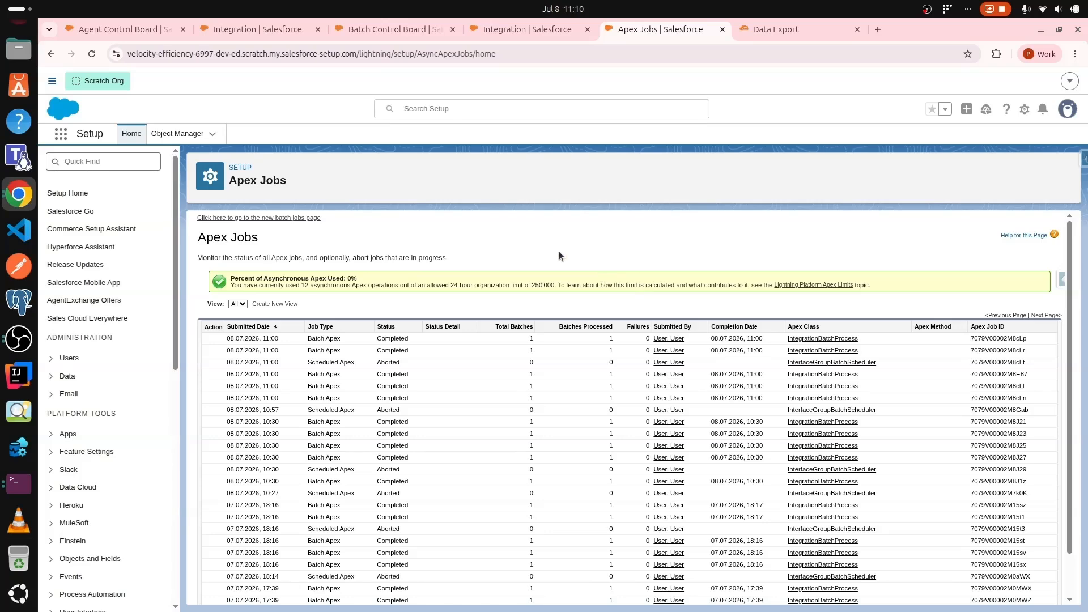
- List the integration's messages in the Agent Control Board's Message Monitor without filter criteria and review each interface's processed basket
left_click(127, 28)
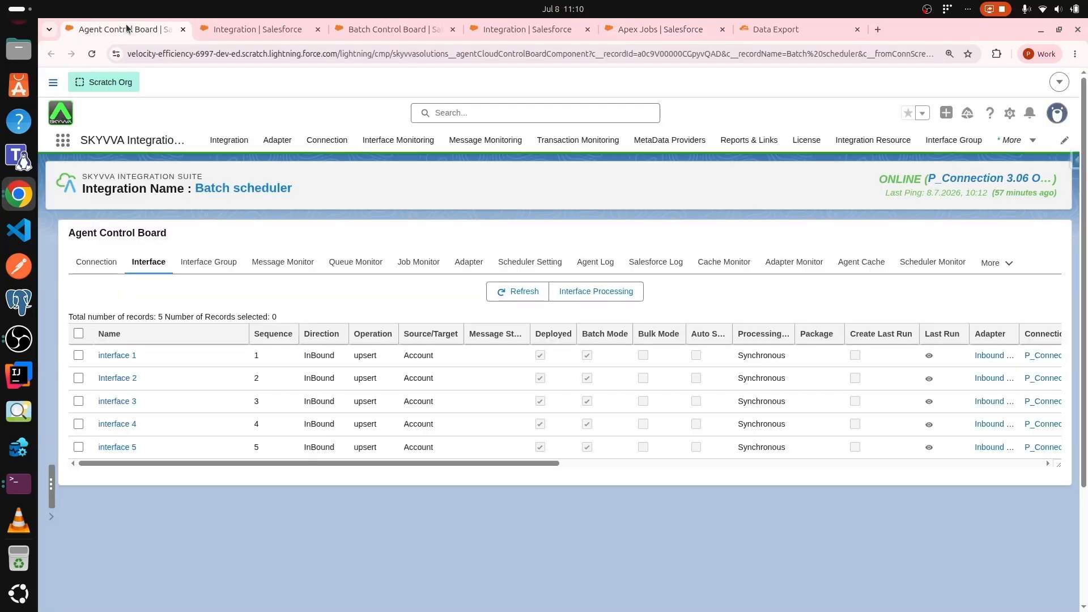
left_click(290, 266)
scroll(539, 306, "down", 5)
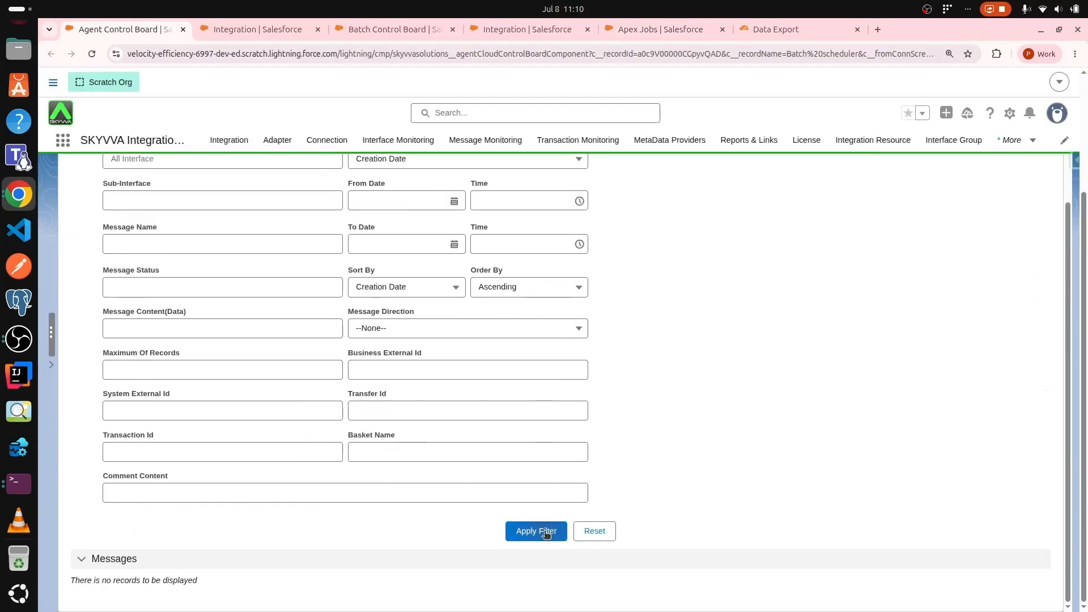
left_click(546, 533)
scroll(510, 380, "down", 5)
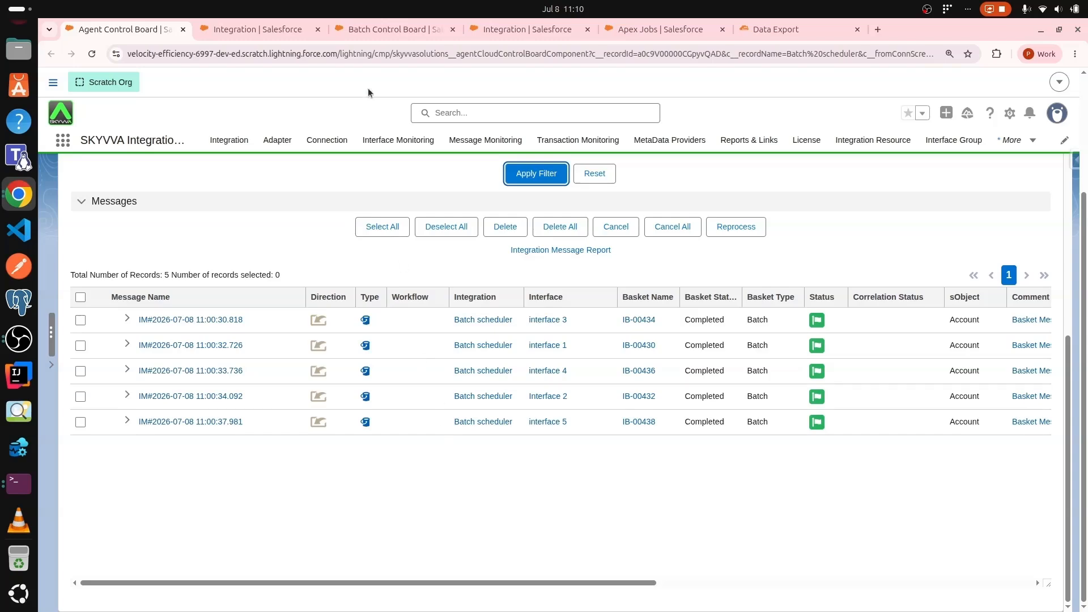
- Return to the Batch Control Board's scheduler list and locate the BatchREprocessPerInterfaceGroup scheduler of Skyvva_DefaultIG
left_click(375, 32)
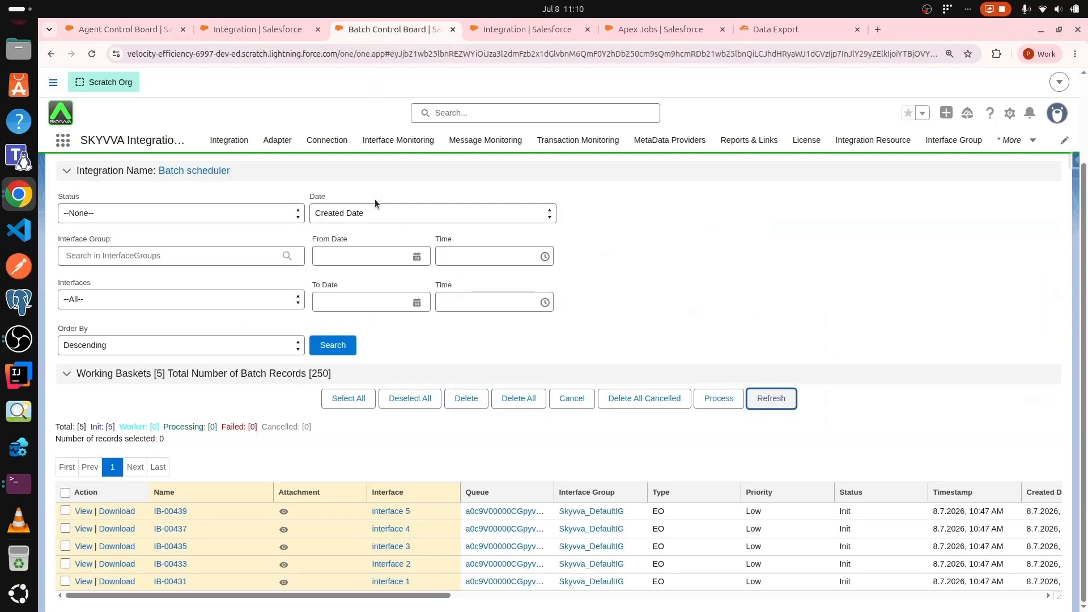
scroll(378, 205, "up", 3)
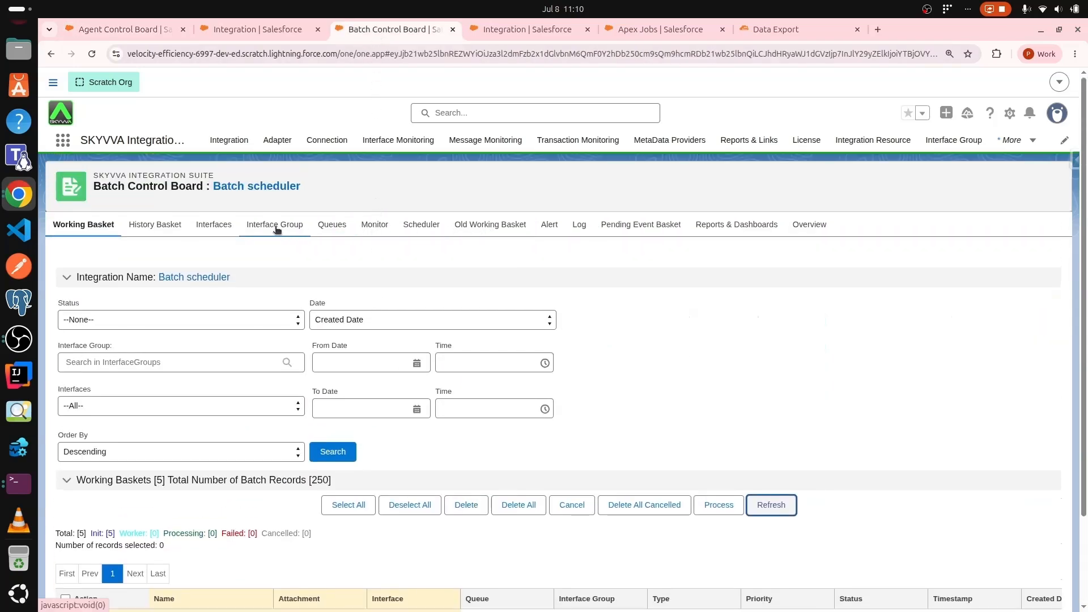
left_click(408, 228)
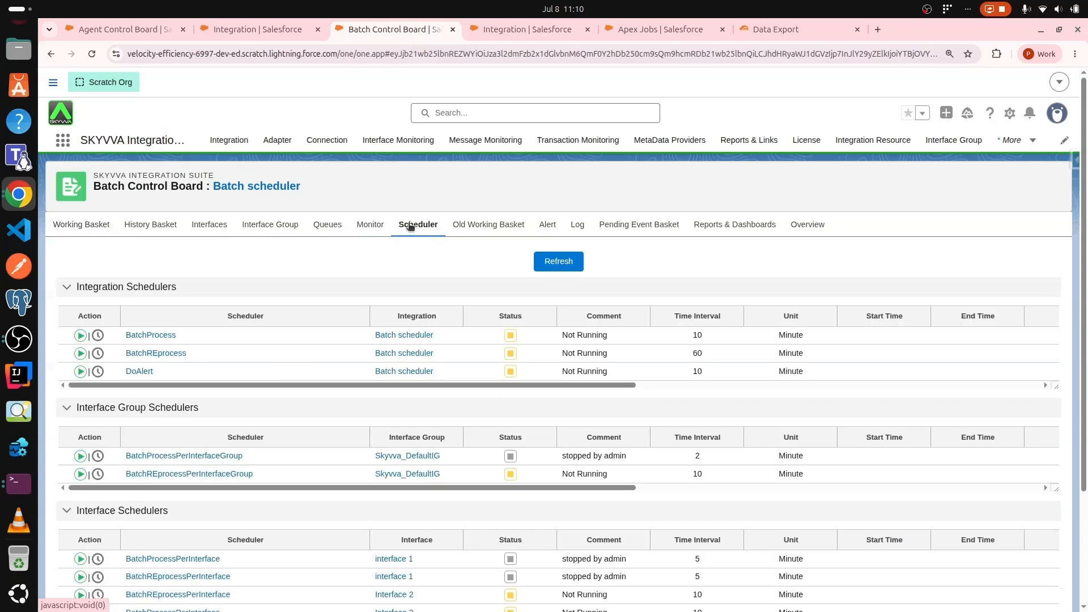
scroll(413, 241, "down", 3)
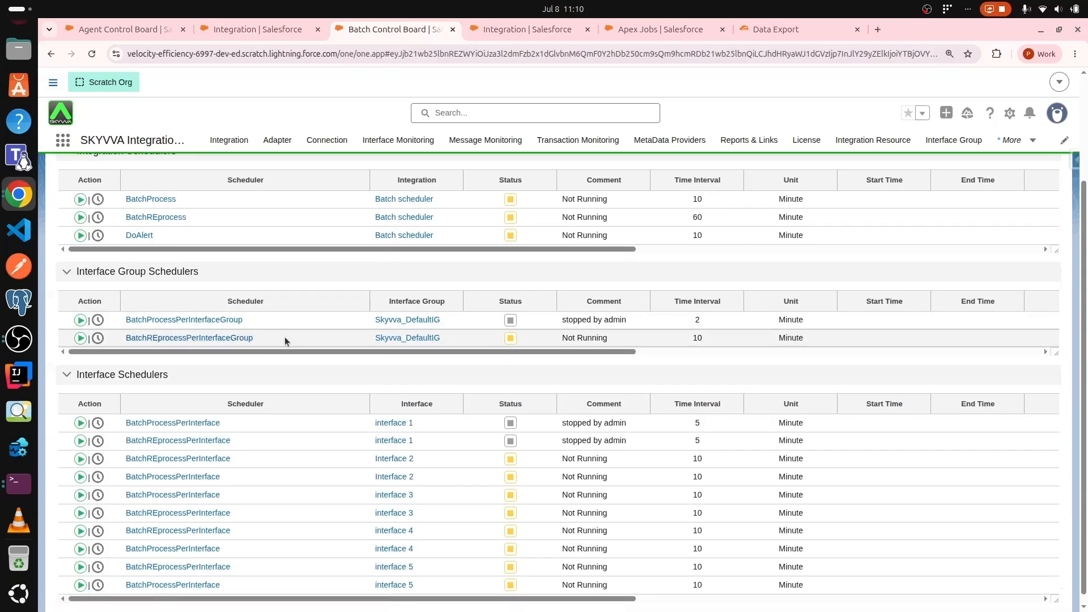